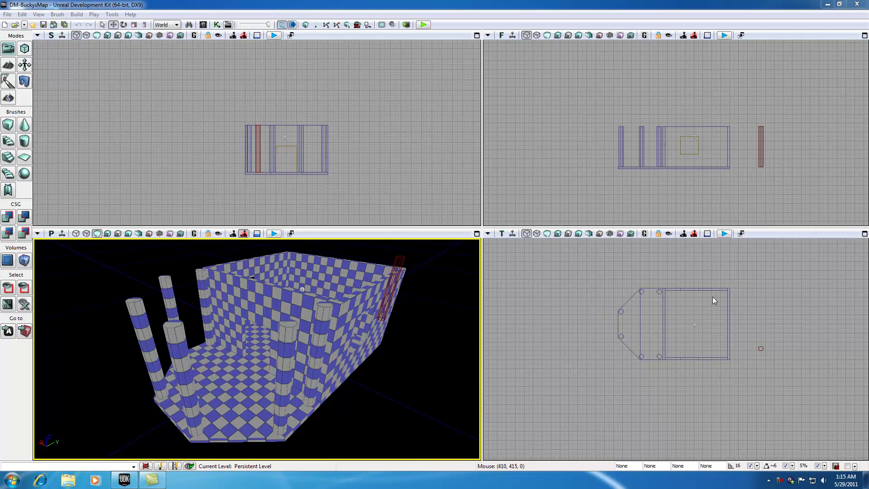
- Set the drag grid snap to 32
drag(691, 319, 596, 349)
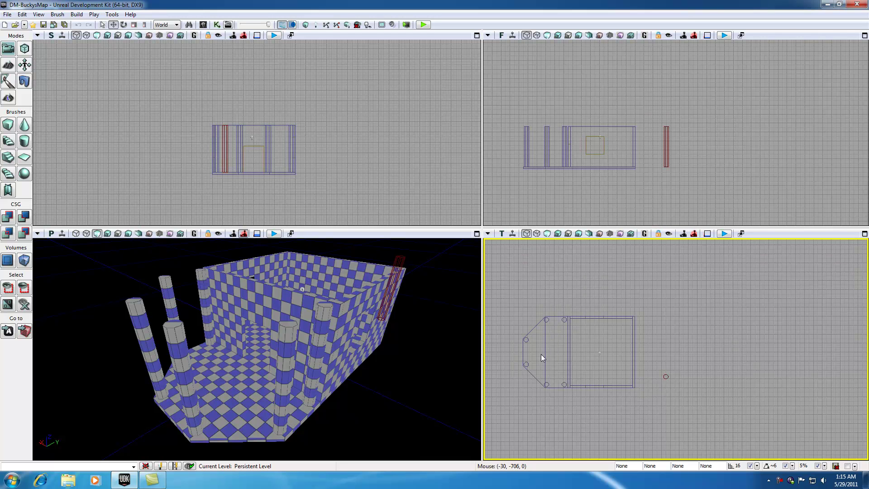
scroll(578, 351, up, 3)
scroll(592, 357, up, 3)
drag(593, 359, 610, 354)
scroll(610, 354, down, 1)
click(757, 466)
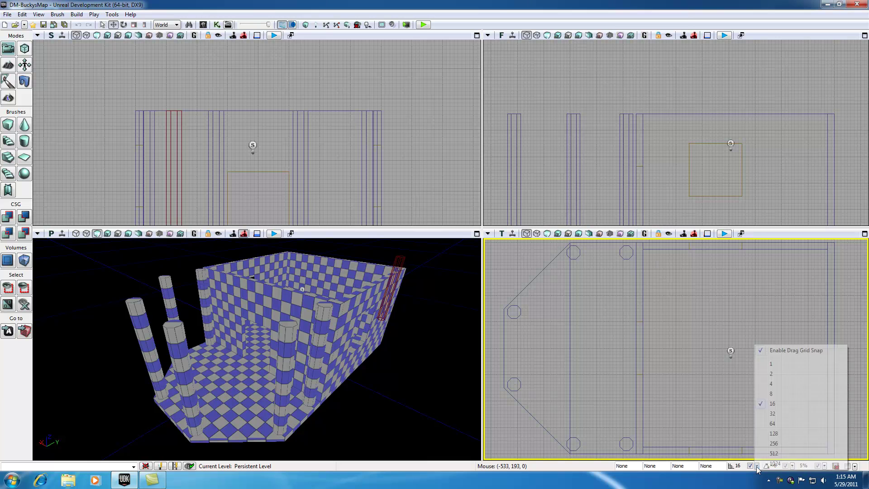
click(773, 413)
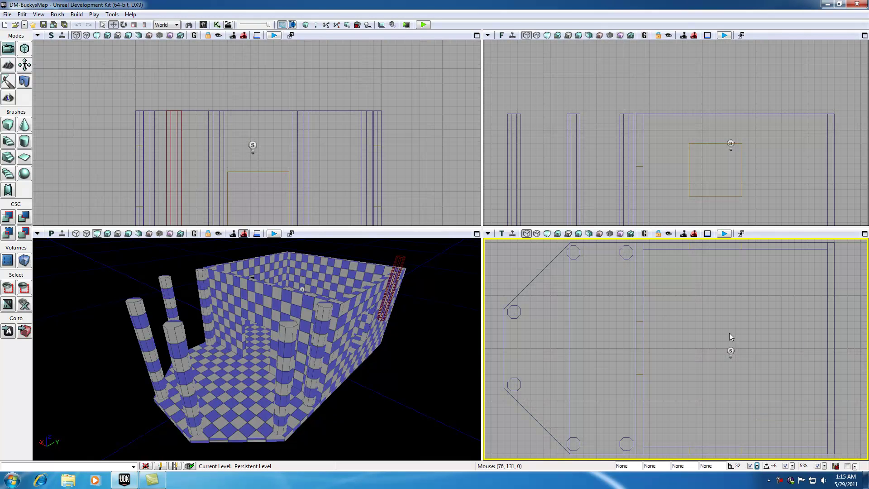
- Measure the building's overall length and width in the top view
middle_drag(833, 338, 498, 341)
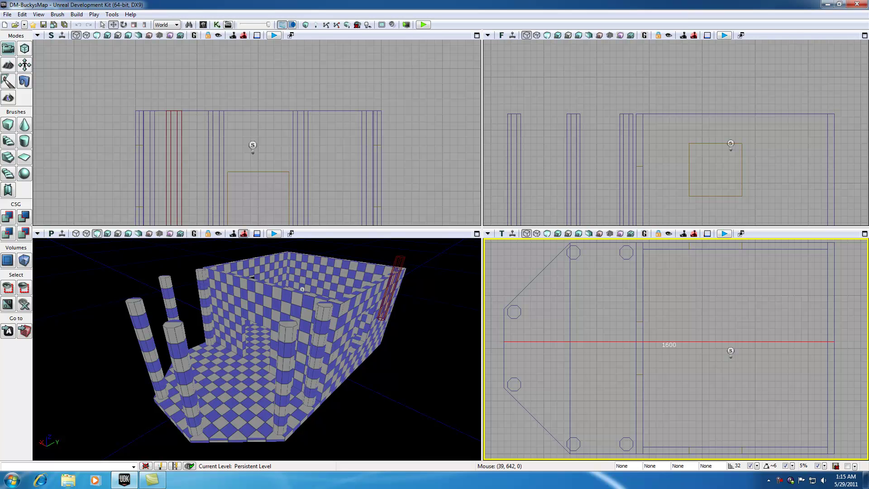
drag(853, 341, 849, 342)
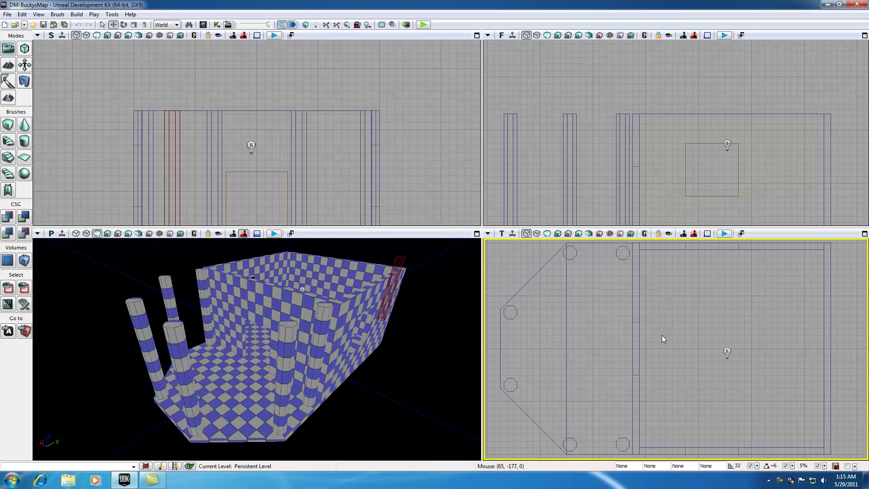
middle_drag(692, 250, 698, 453)
middle_drag(756, 293, 755, 293)
- Build a cube builder brush with X 1024, Y 1600 and Z 32
click(7, 127)
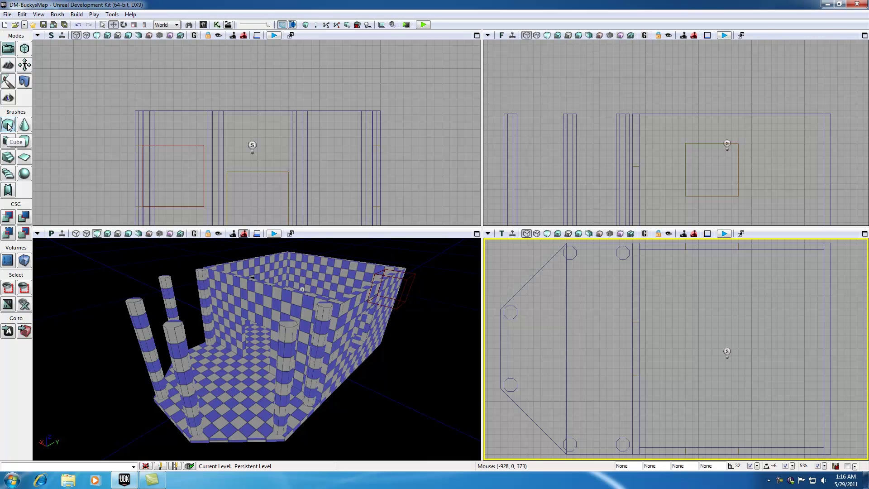
right_click(8, 126)
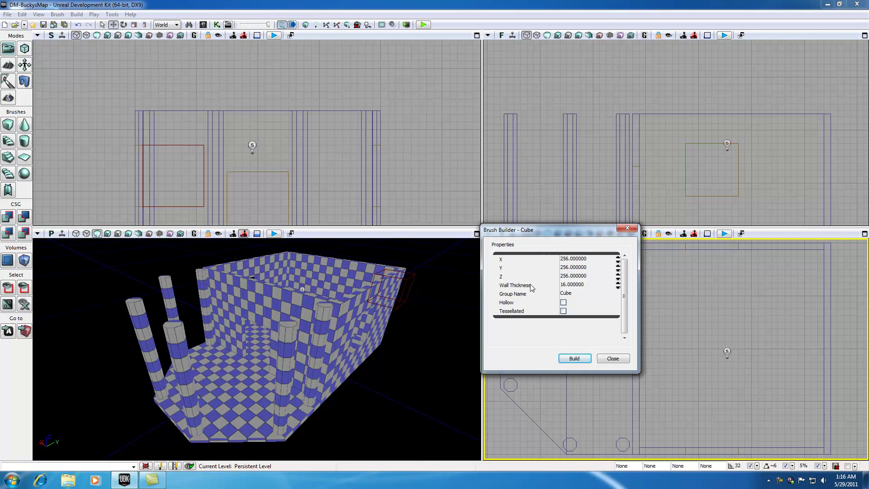
click(577, 270)
text(1600)
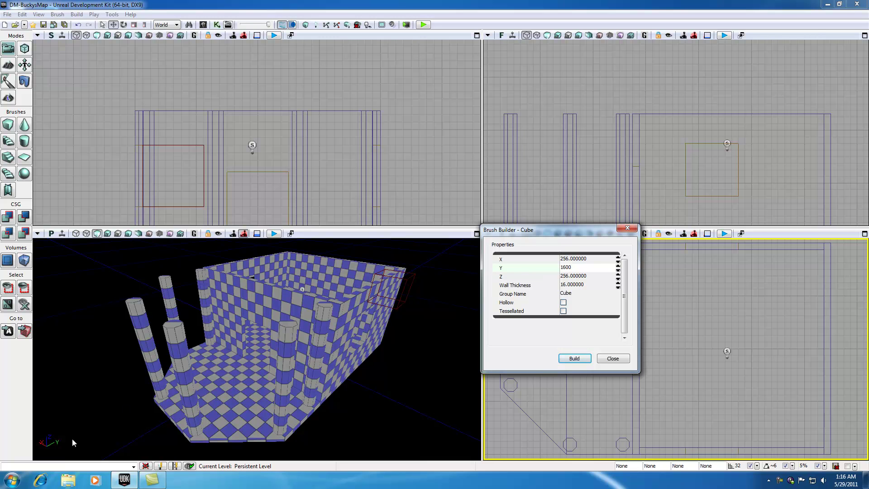
click(572, 276)
text(32)
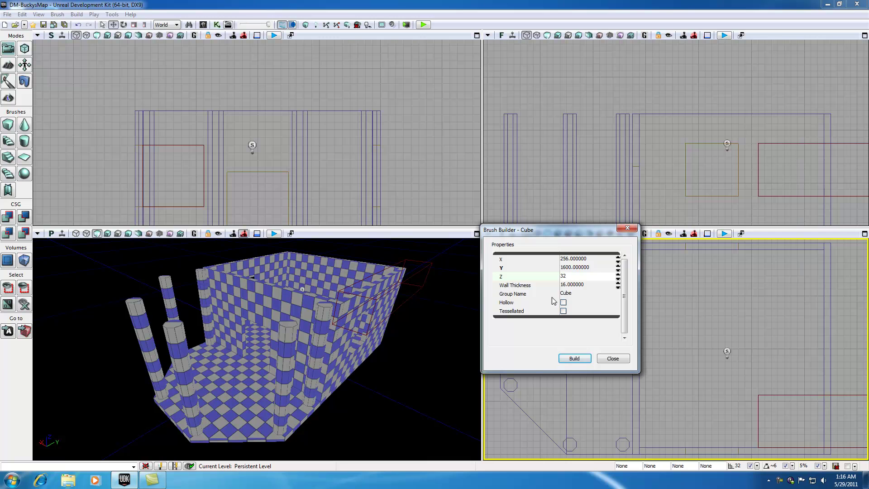
click(579, 262)
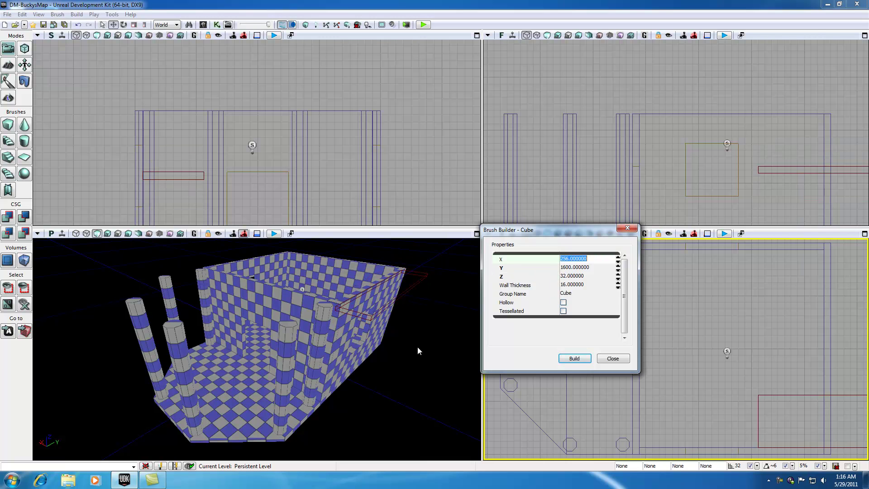
text(1024)
click(574, 358)
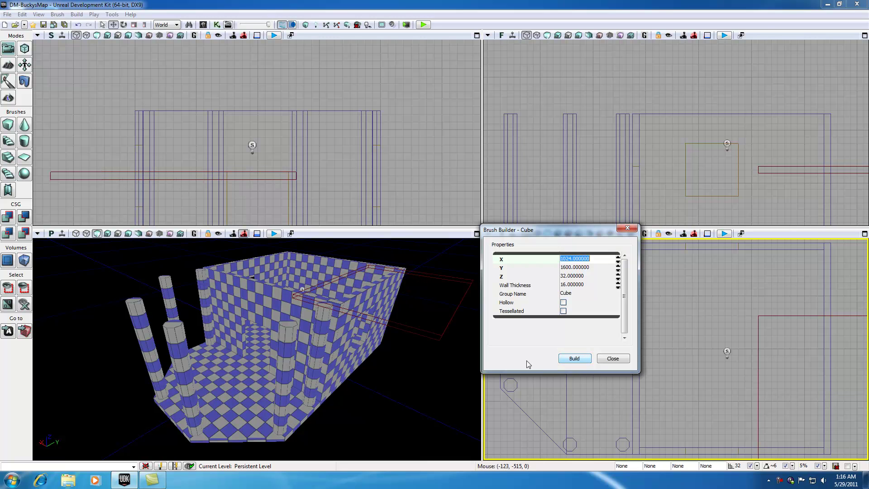
click(627, 227)
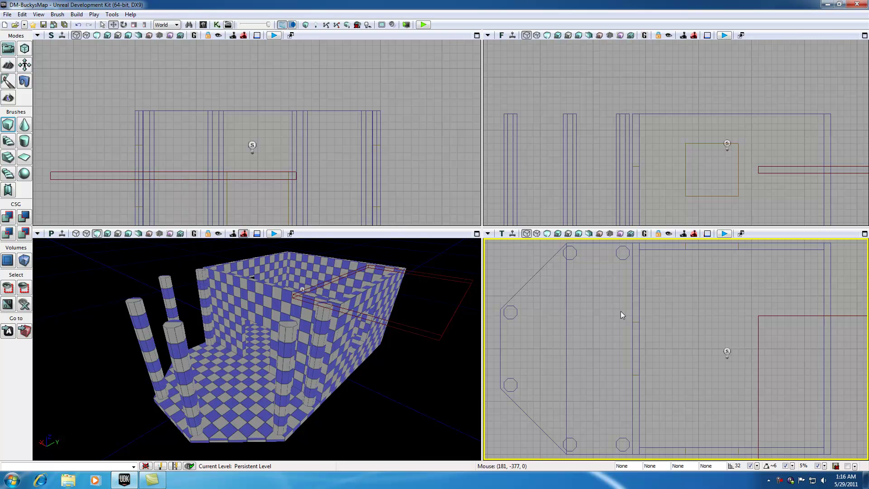
- Align the builder brush with the building's footprint and raise it to rest on top of the walls
drag(607, 271, 598, 320)
scroll(598, 324, down, 4)
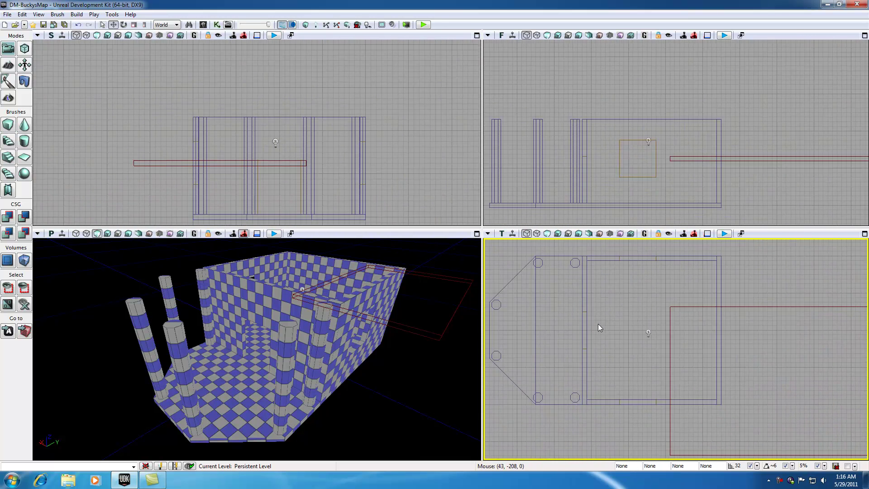
click(655, 326)
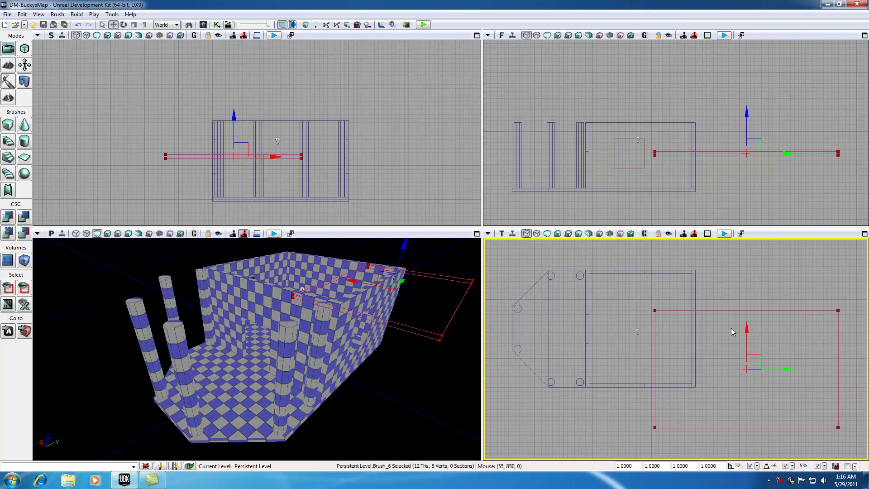
mouse_move(760, 356)
mouse_down()
mouse_move(631, 312)
mouse_move(615, 322)
mouse_up()
scroll(616, 323, up, 2)
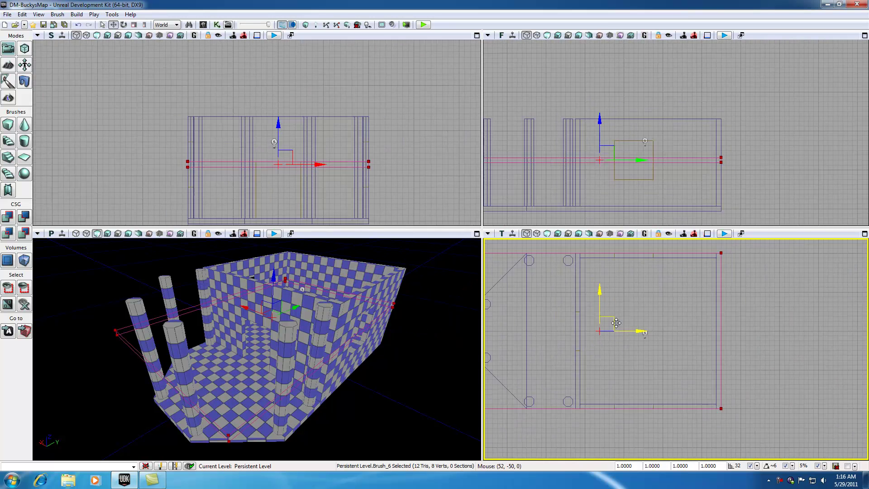
drag(608, 115, 600, 83)
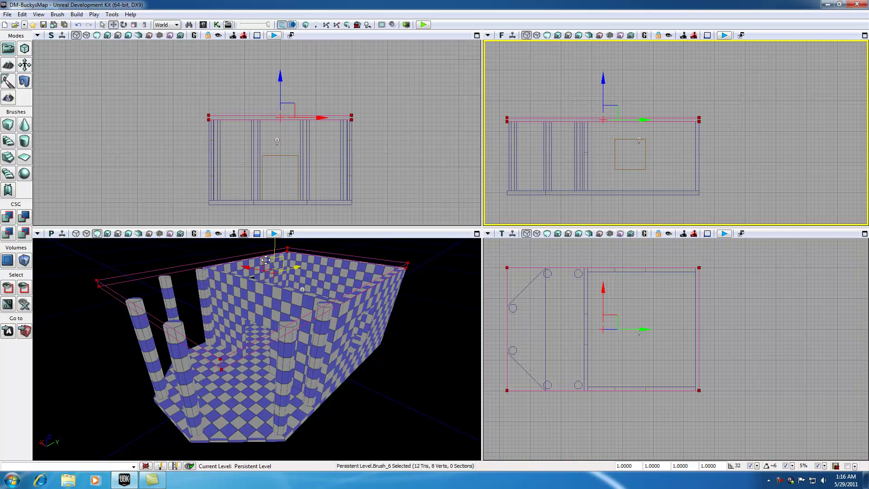
- Add the builder brush to the level as the roof slab and move the builder brush clear of the building
click(8, 218)
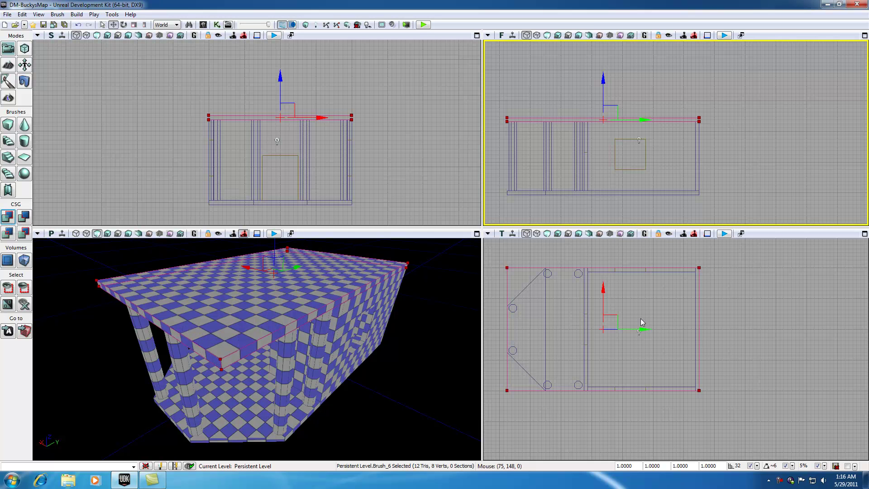
drag(613, 316, 845, 317)
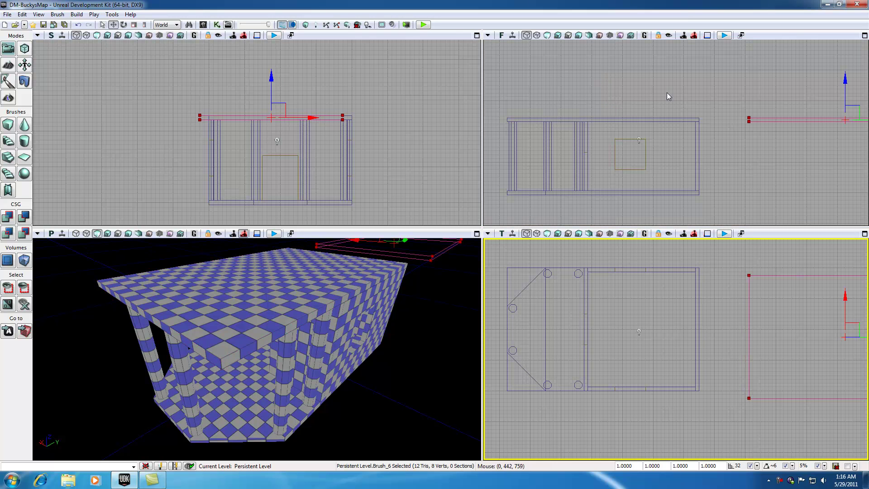
drag(845, 75, 845, 33)
drag(204, 284, 205, 227)
drag(245, 263, 261, 310)
mouse_move(257, 317)
middle_down()
mouse_move(256, 357)
mouse_move(255, 305)
middle_up()
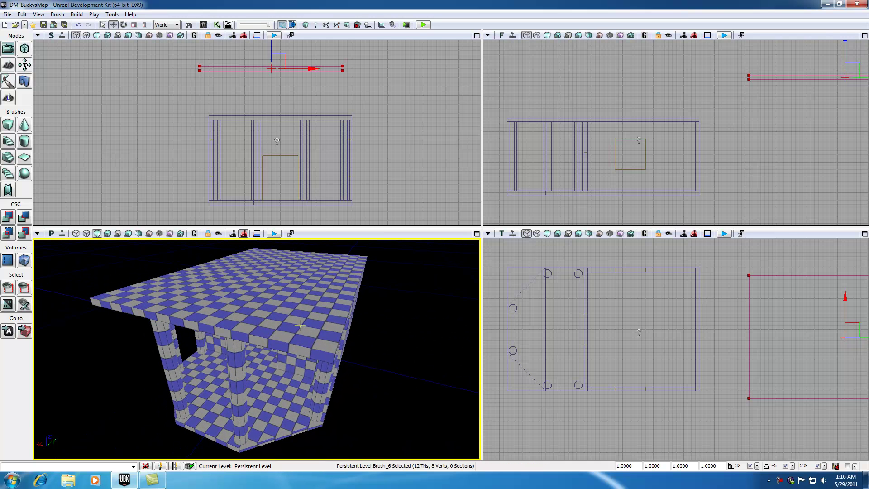
mouse_move(301, 327)
mouse_down()
mouse_move(300, 312)
mouse_move(299, 341)
mouse_move(315, 337)
mouse_move(290, 323)
mouse_up()
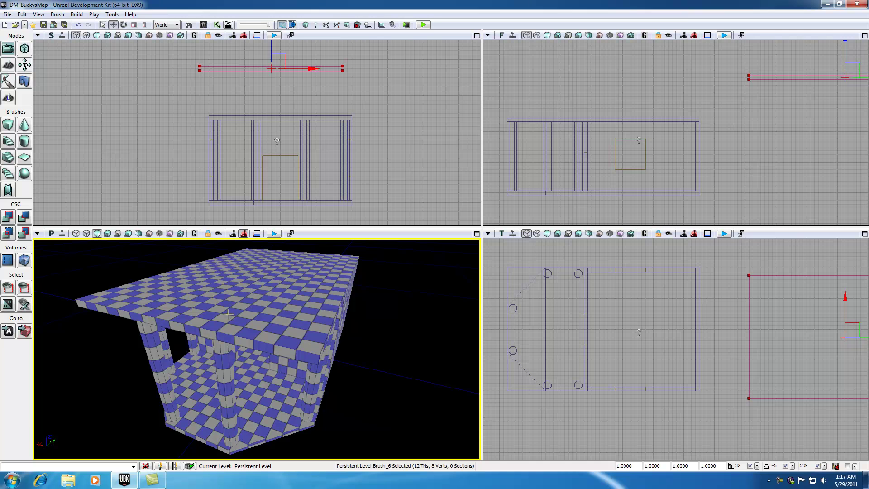
- Show the perspective view in brush wireframe and start geometry editing on the roof slab
click(76, 234)
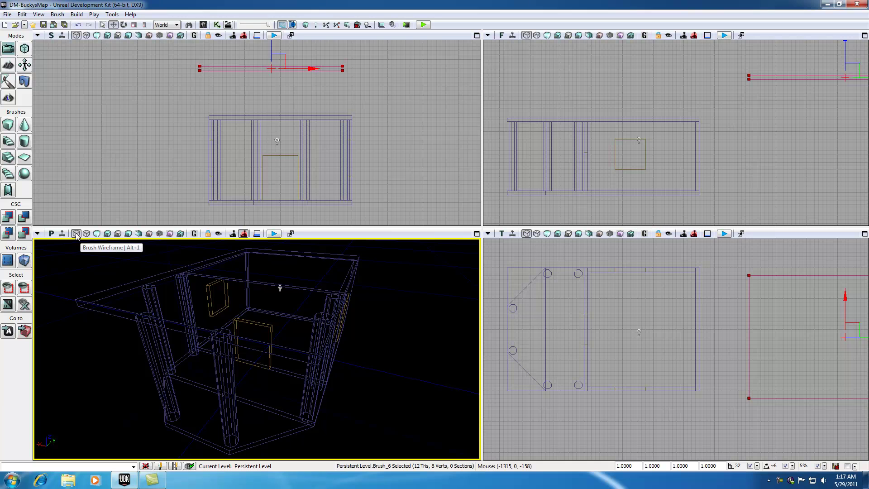
click(25, 49)
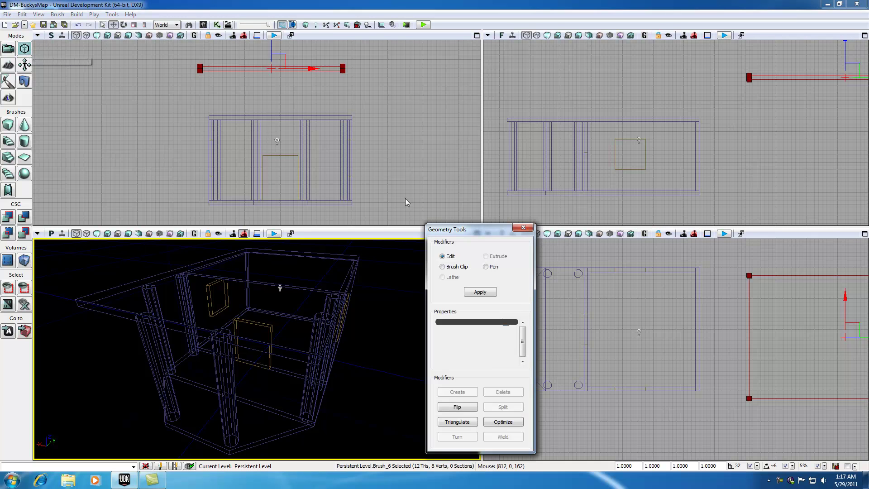
drag(457, 231, 469, 236)
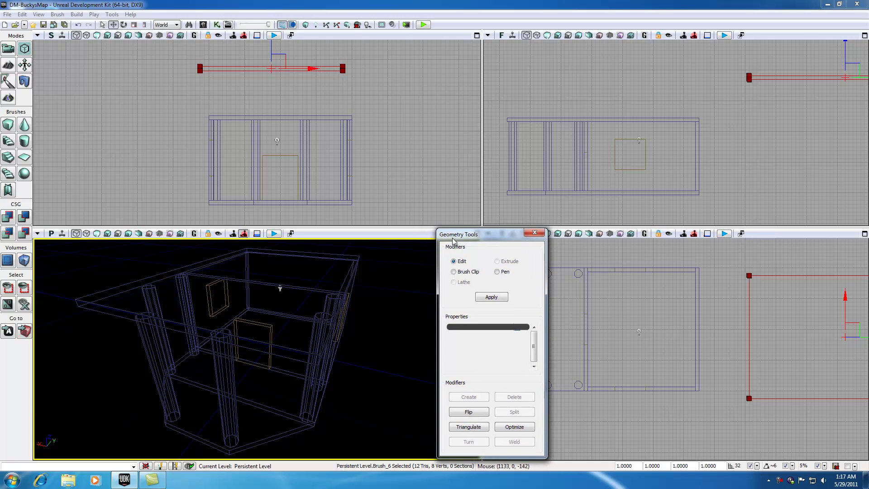
click(102, 306)
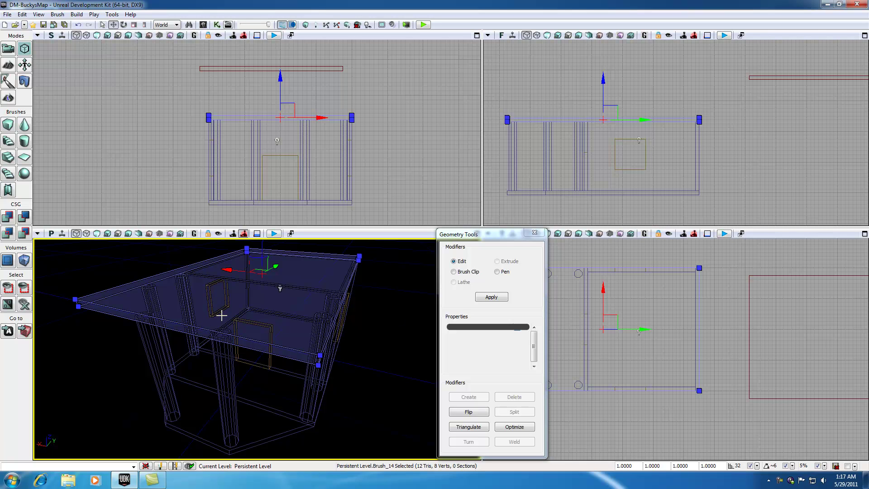
- Select the roof slab's front top edge and split it to divide the slab lengthwise down the middle
mouse_move(215, 326)
mouse_down()
mouse_move(209, 294)
mouse_move(221, 299)
mouse_move(213, 339)
mouse_move(213, 330)
mouse_up()
click(178, 398)
drag(179, 398, 173, 402)
middle_drag(135, 396, 115, 412)
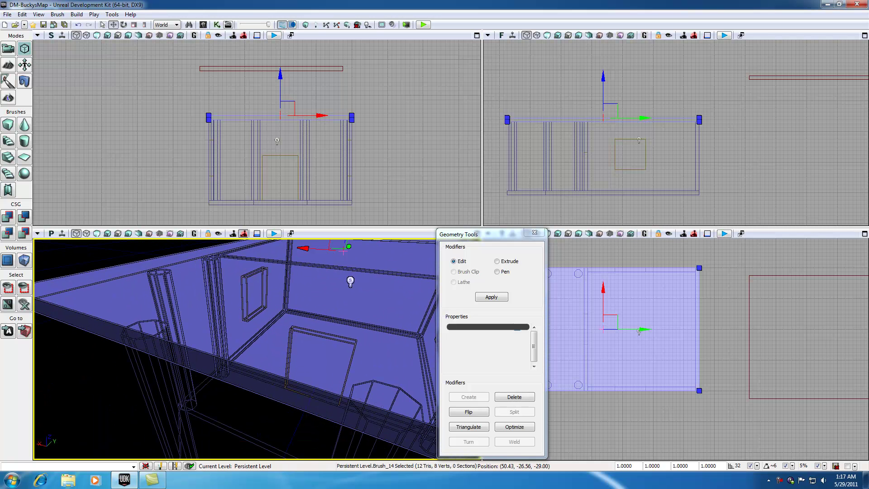
click(96, 317)
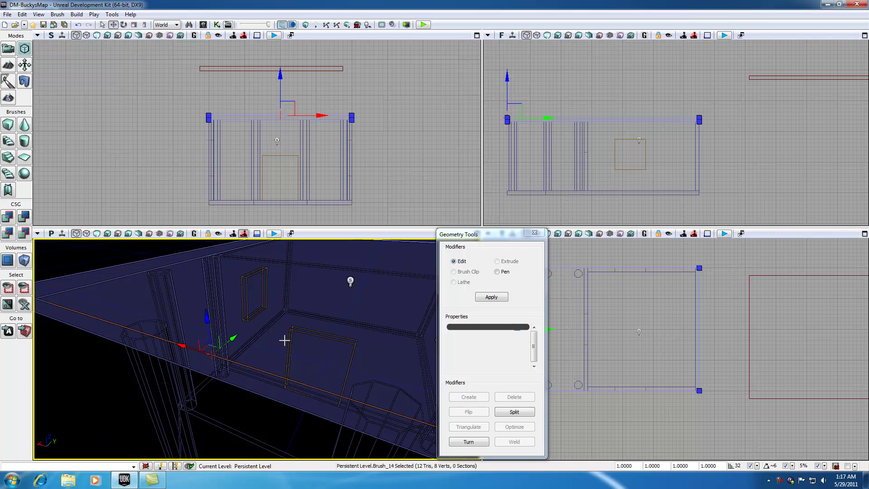
scroll(286, 341, down, 2)
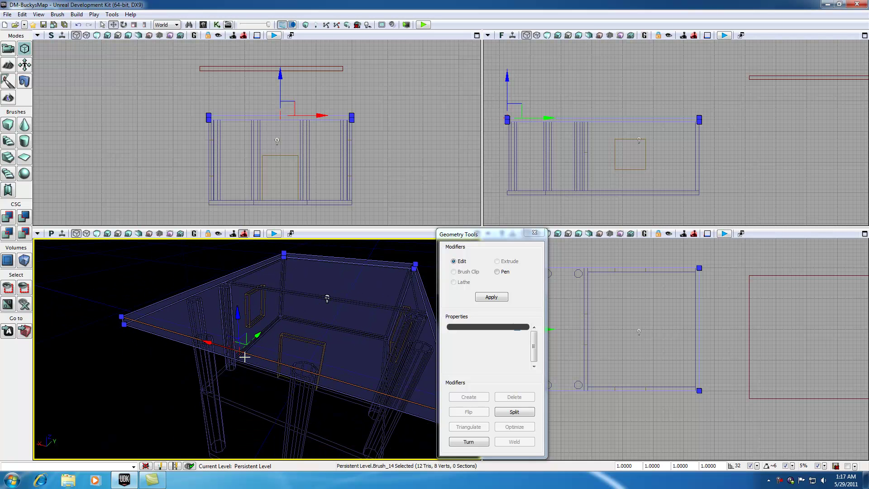
click(515, 412)
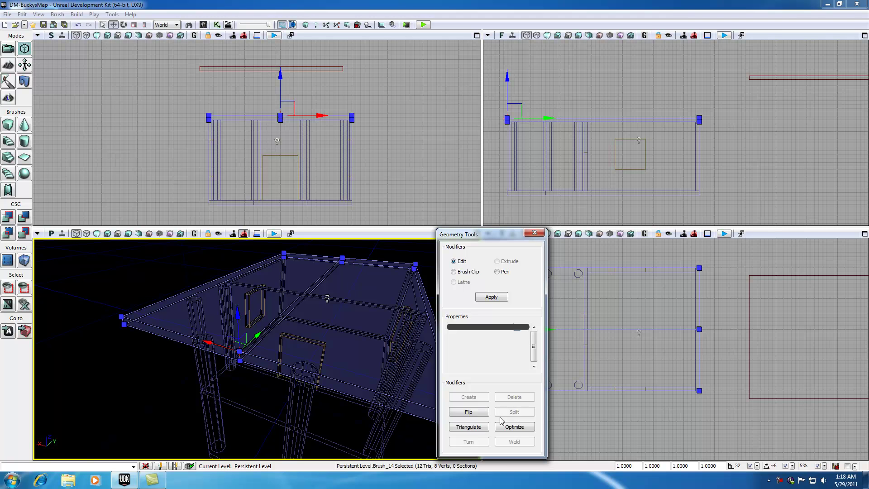
- Select the upper middle vertices at both ends of the roof slab and raise them to form a gabled ridge
drag(504, 237, 571, 181)
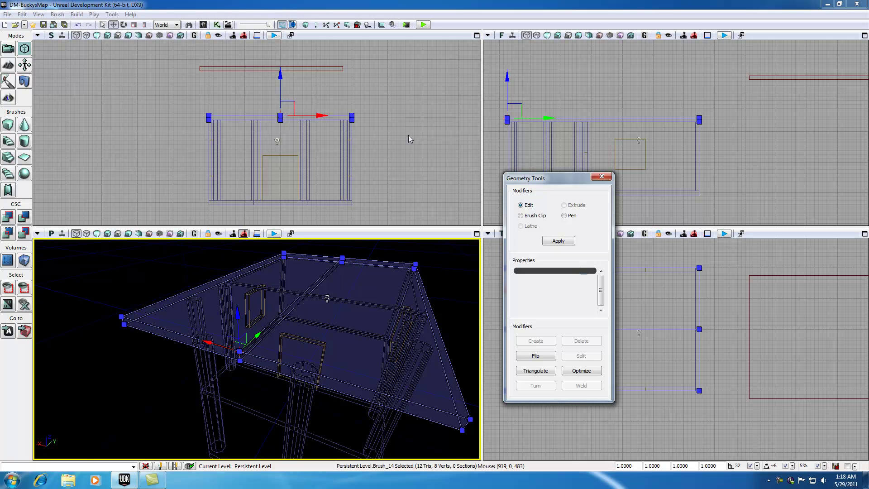
mouse_move(385, 120)
mouse_down()
mouse_move(392, 133)
mouse_move(373, 114)
mouse_up()
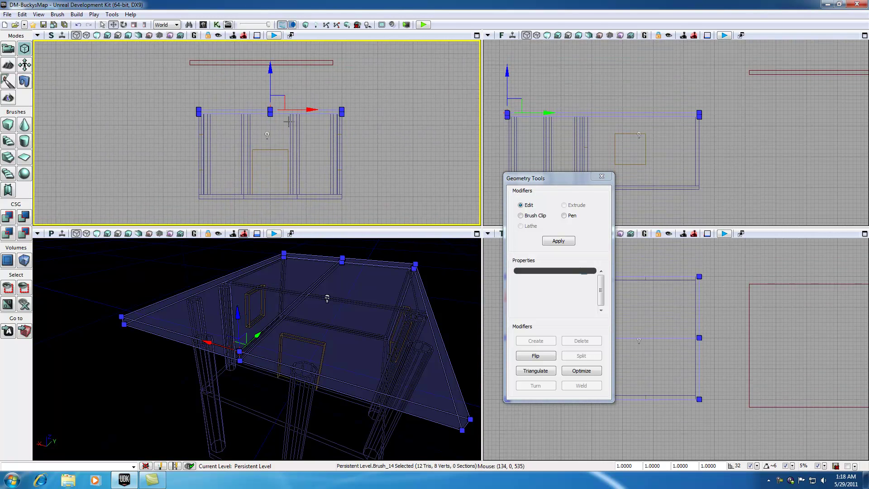
scroll(289, 121, up, 2)
drag(322, 75, 326, 128)
click(325, 64)
scroll(328, 90, down, 2)
drag(277, 93, 146, 60)
click(293, 120)
scroll(292, 124, down, 1)
mouse_move(292, 129)
mouse_down()
mouse_move(283, 84)
mouse_move(273, 112)
mouse_up()
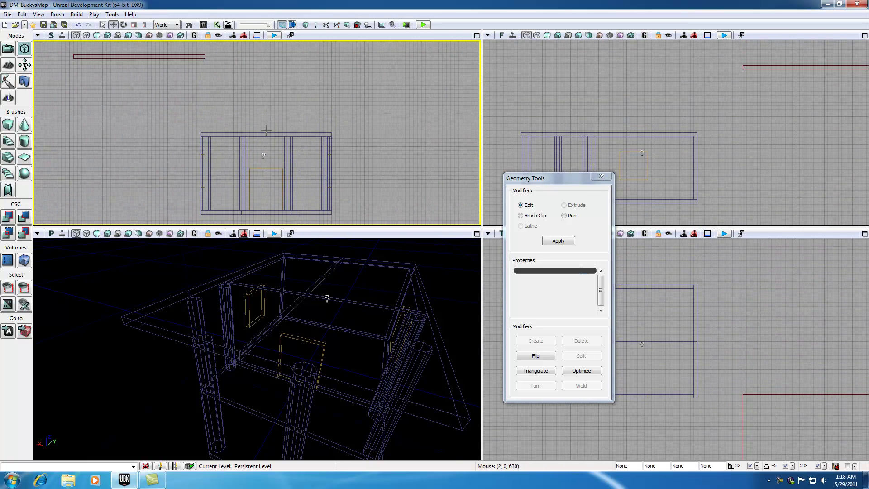
click(270, 133)
click(266, 133)
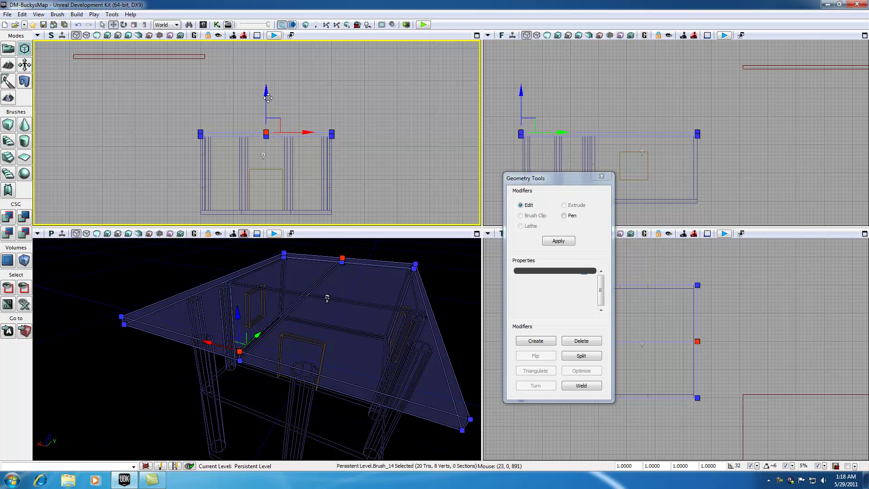
drag(266, 93, 271, 49)
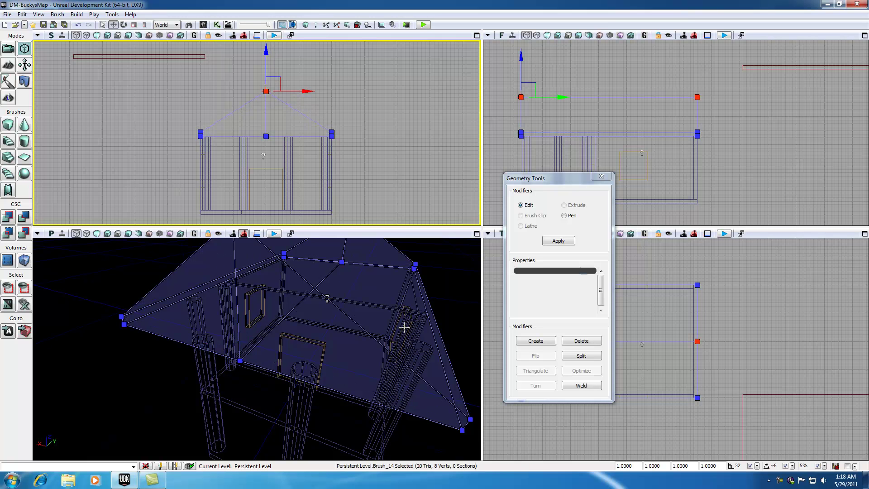
scroll(403, 327, down, 3)
scroll(399, 328, up, 1)
drag(376, 211, 334, 172)
scroll(281, 186, up, 2)
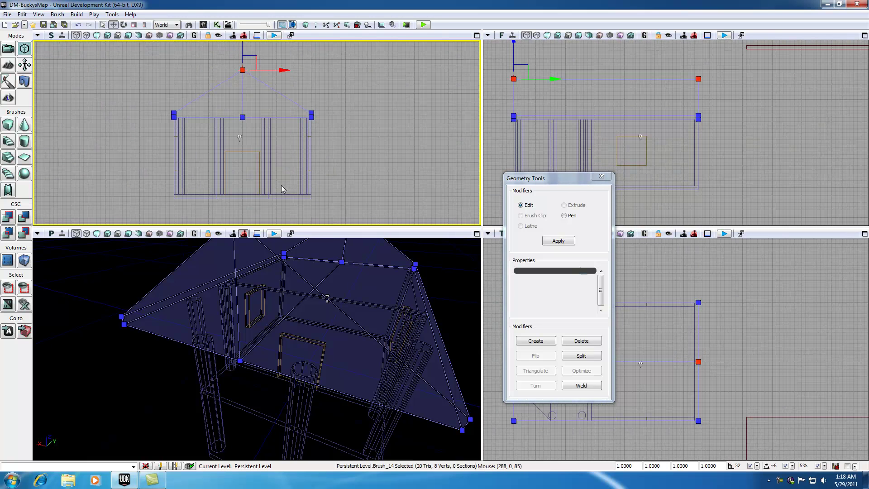
drag(561, 178, 599, 158)
click(130, 358)
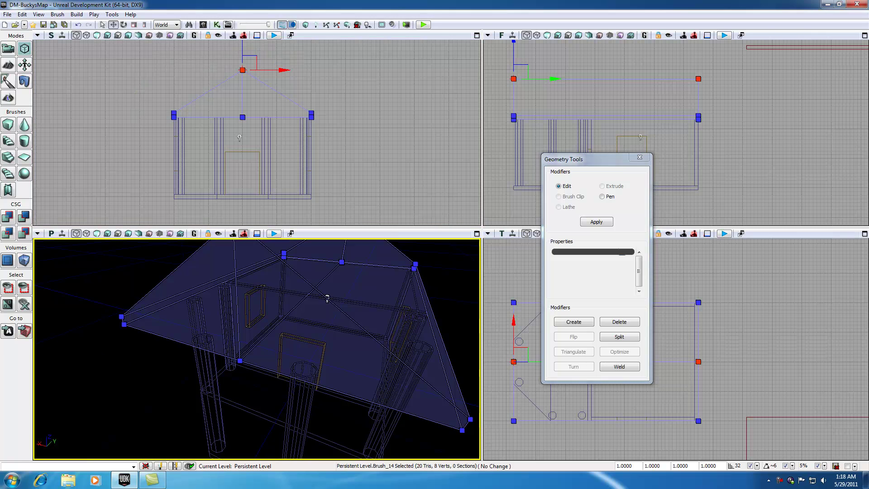
- Leave geometry editing with the gabled roof finished and show the perspective view in unlit mode
scroll(131, 359, down, 4)
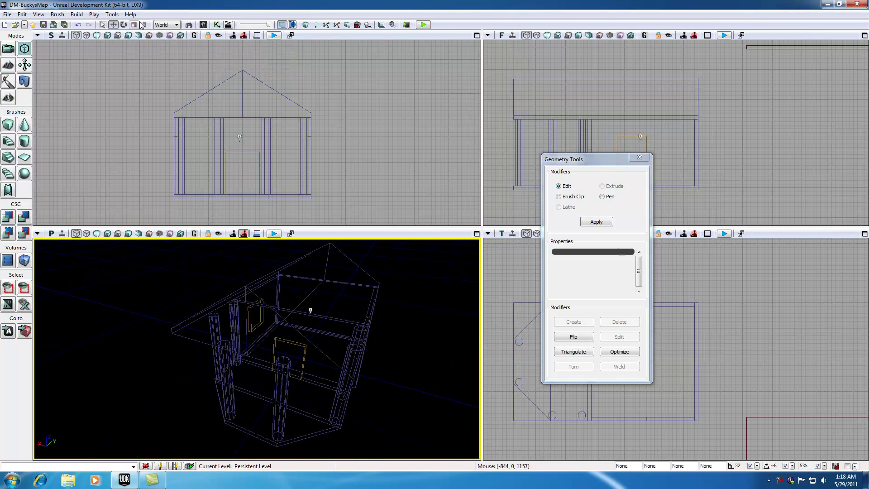
click(9, 49)
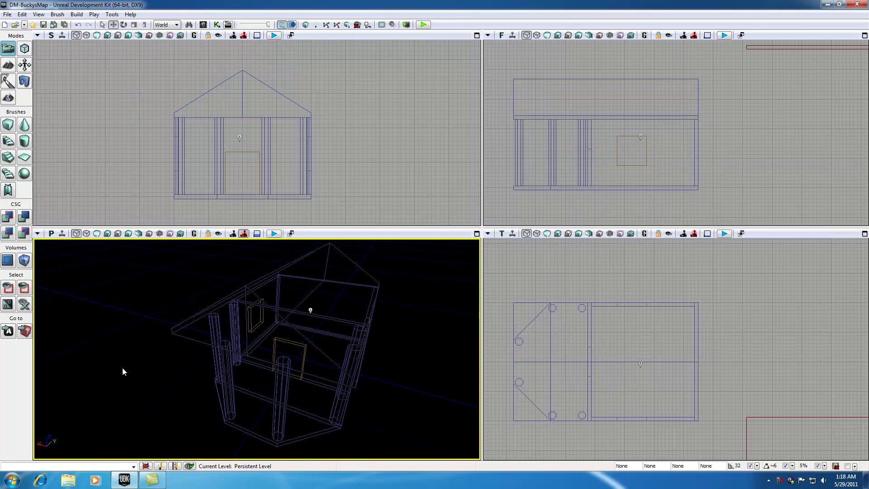
mouse_move(199, 388)
mouse_down()
mouse_move(200, 368)
mouse_move(200, 388)
mouse_up()
right_drag(313, 357, 312, 373)
drag(202, 369, 262, 311)
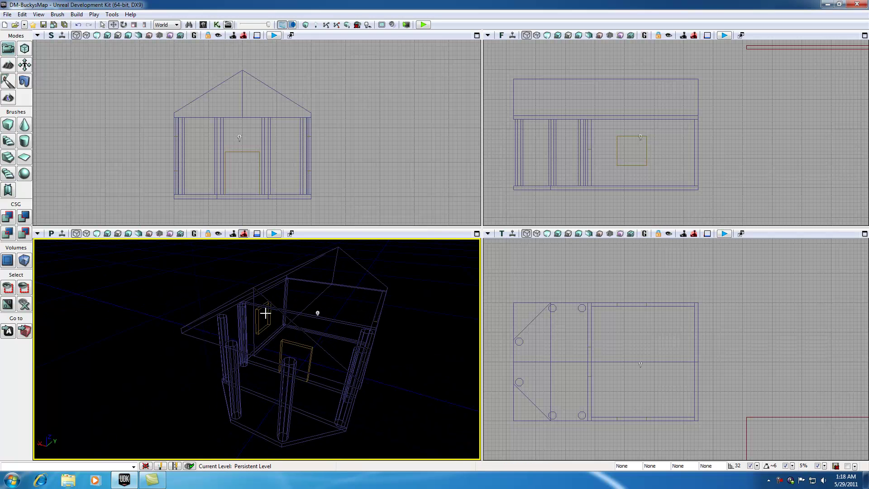
click(97, 233)
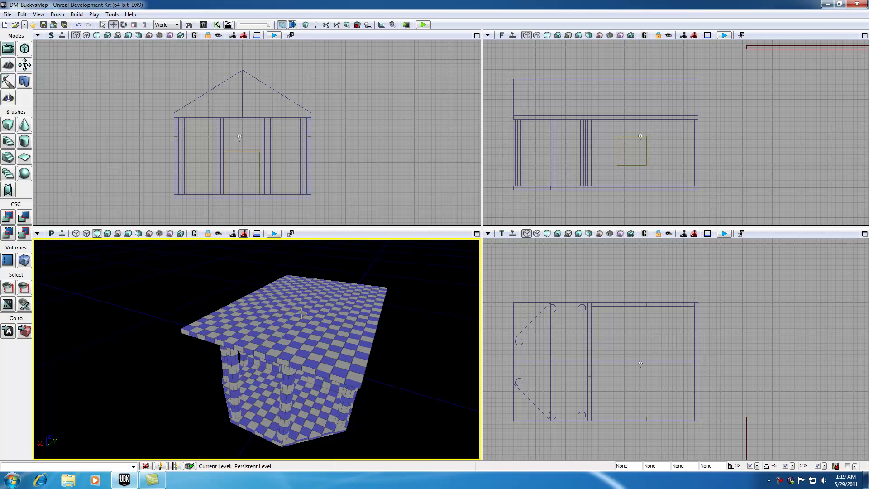
- Rebuild the level geometry so the solid view includes the gabled roof, and dismiss the map check
click(306, 26)
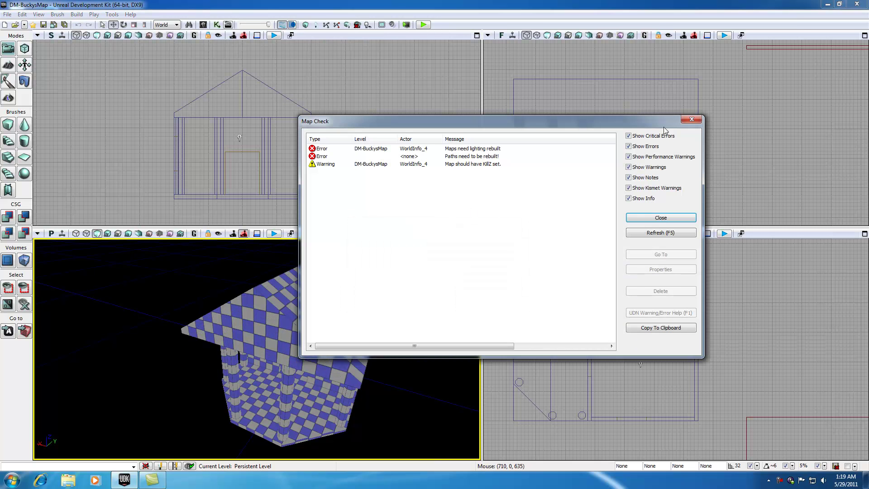
click(661, 218)
middle_drag(353, 308, 387, 337)
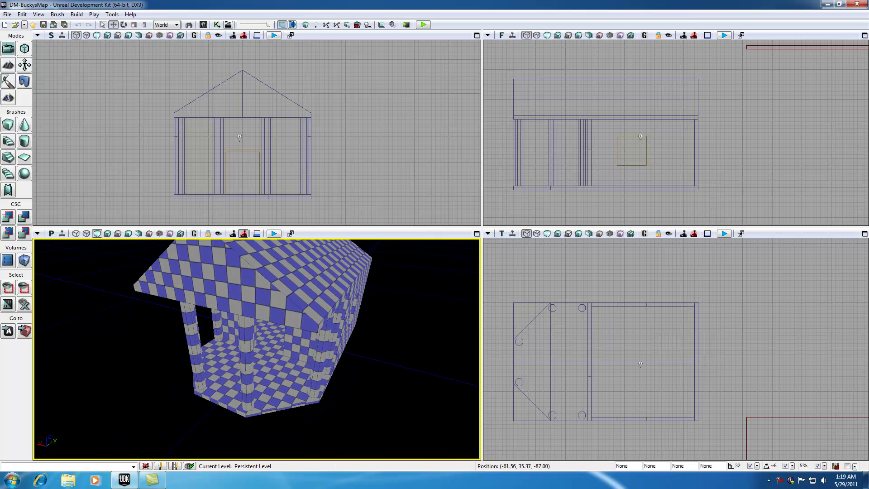
drag(346, 276, 352, 339)
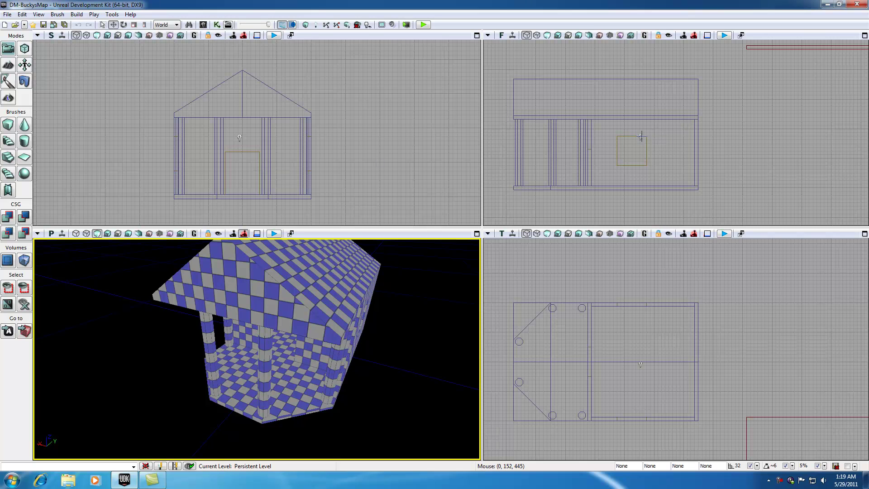
click(641, 136)
drag(672, 151, 661, 153)
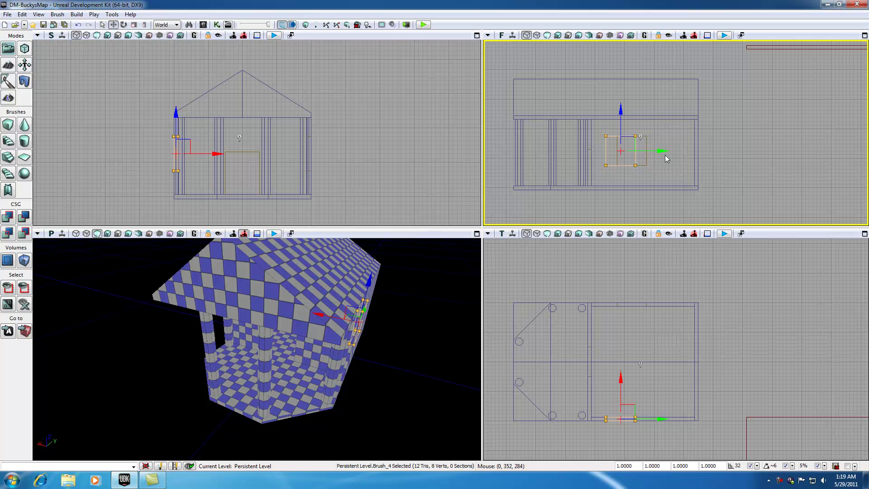
drag(665, 156, 676, 155)
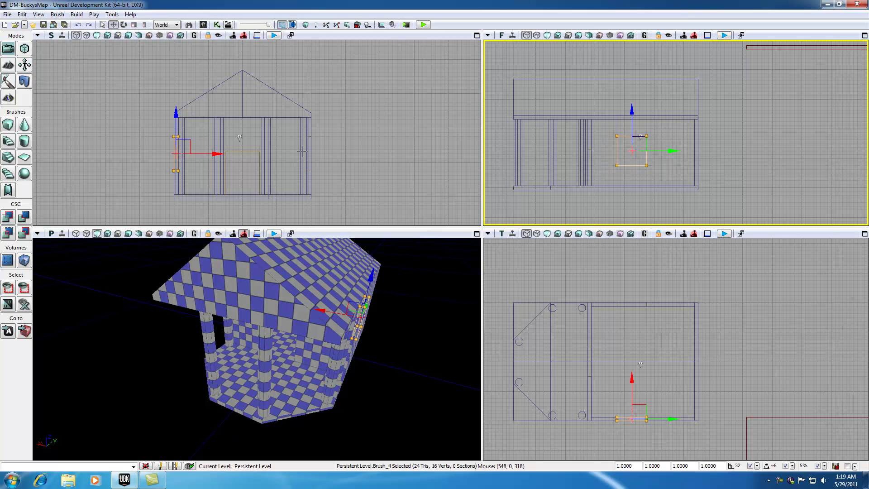
click(240, 137)
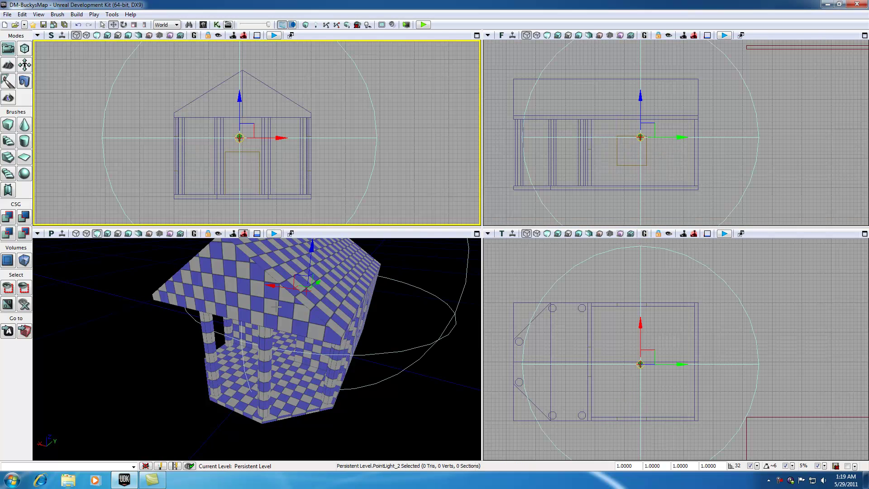
- Playtest the level from the porch floor between the pillars to check its lighting, and quit the preview
click(285, 385)
drag(289, 379, 228, 290)
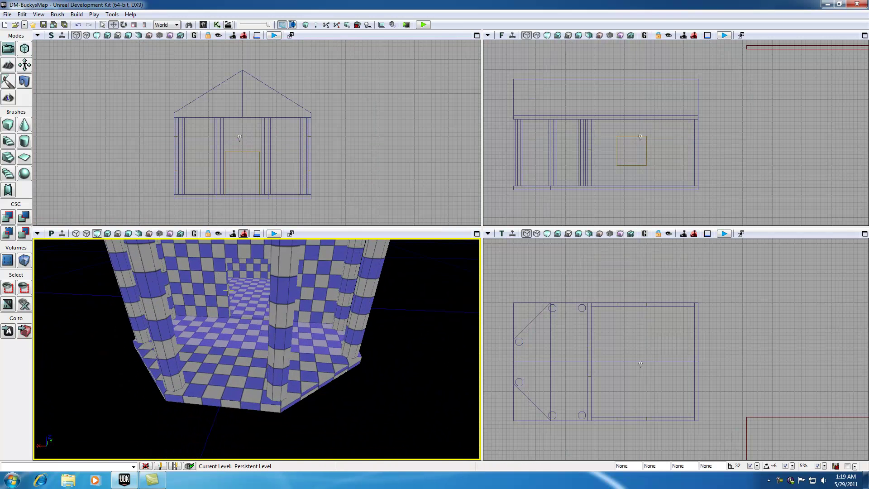
right_click(236, 353)
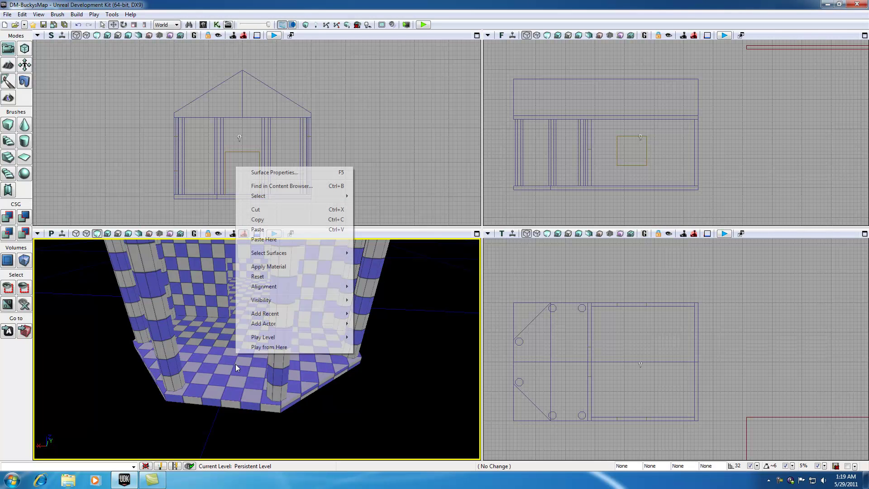
click(255, 348)
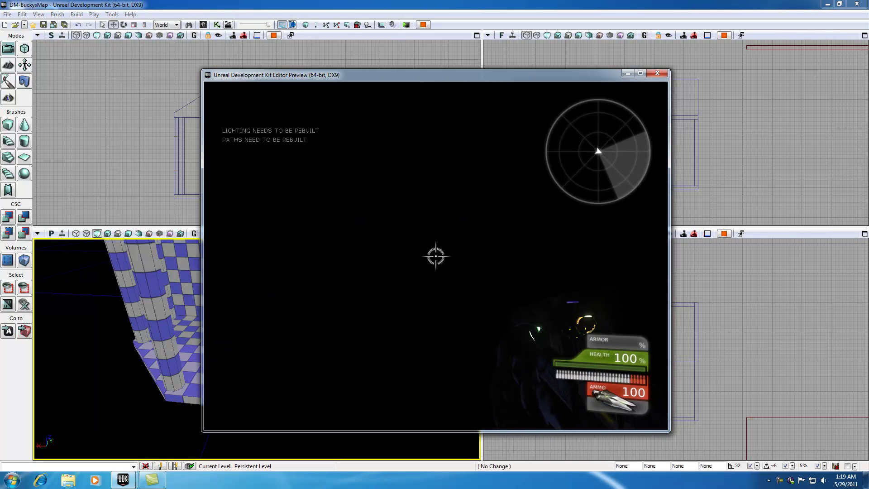
key(Escape)
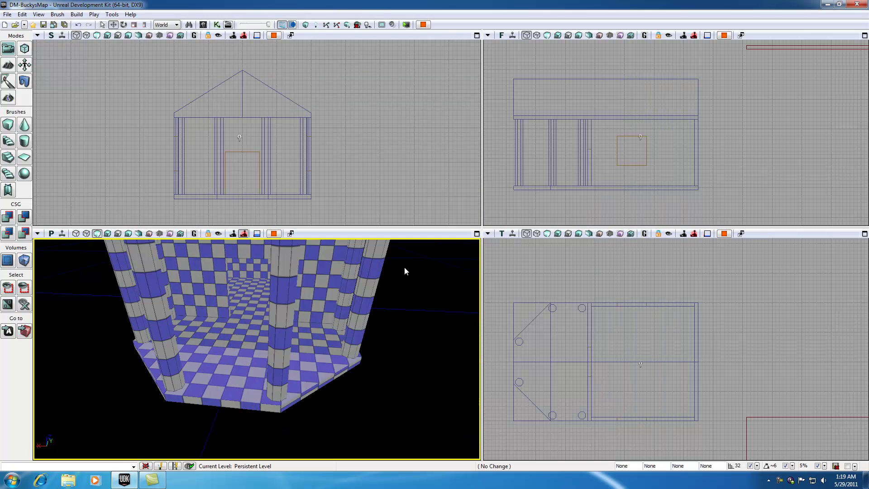
- Build all of the level, dismiss the map check and start a playtest from the porch floor
click(348, 25)
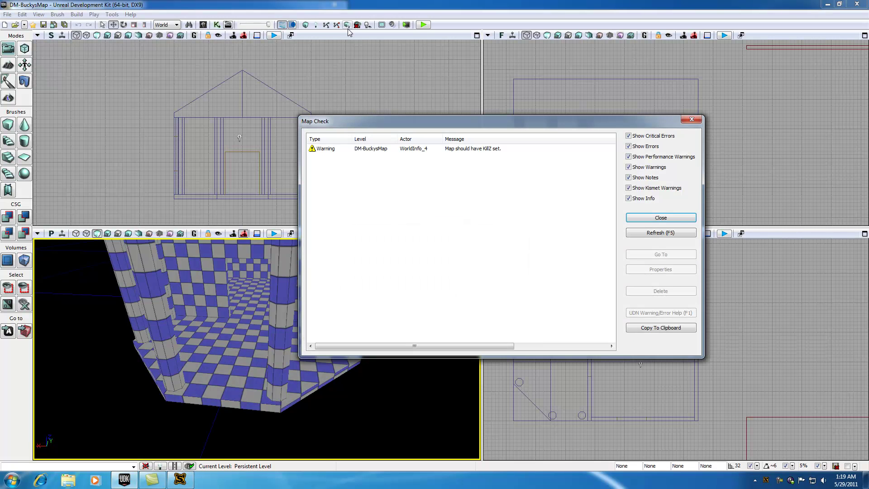
click(691, 120)
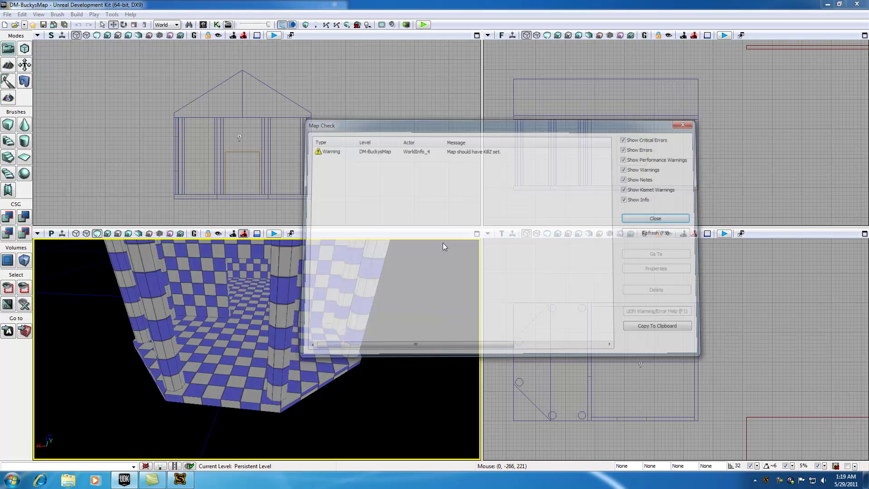
right_click(246, 330)
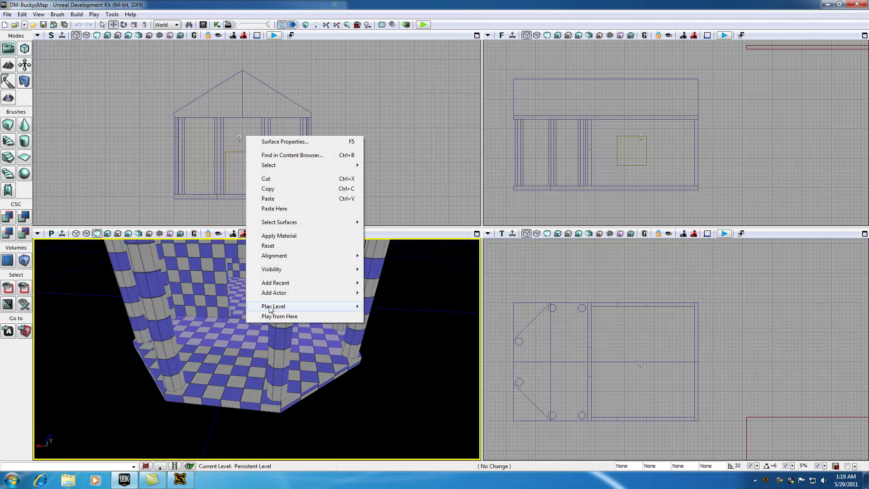
click(389, 302)
- Walk through the room and the pillared porch in the playtest to compare their lighting, and quit the preview
key(w)
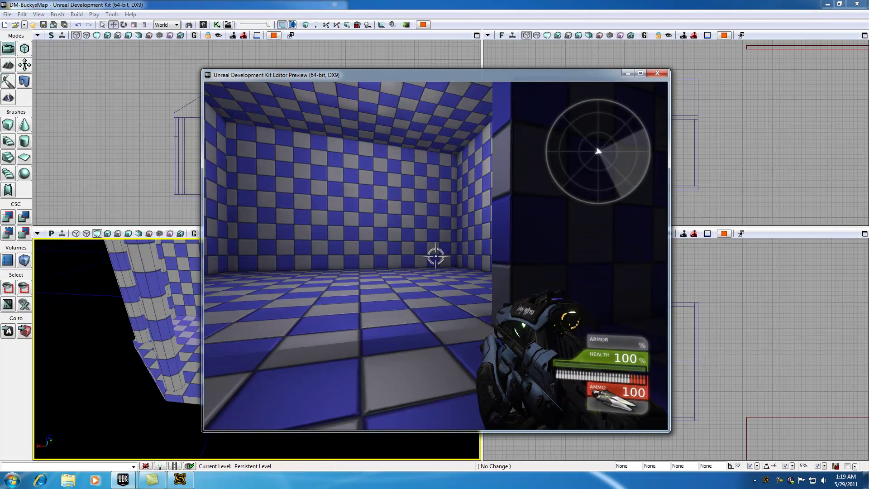
key(w)
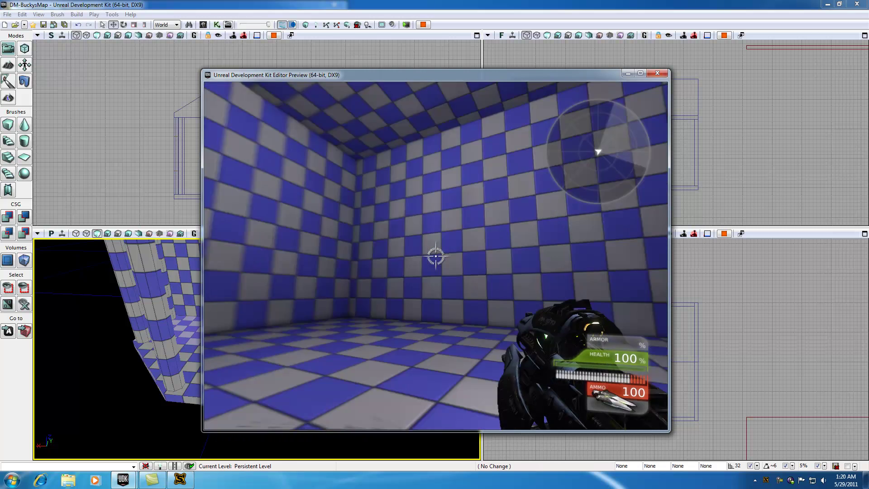
key(w)
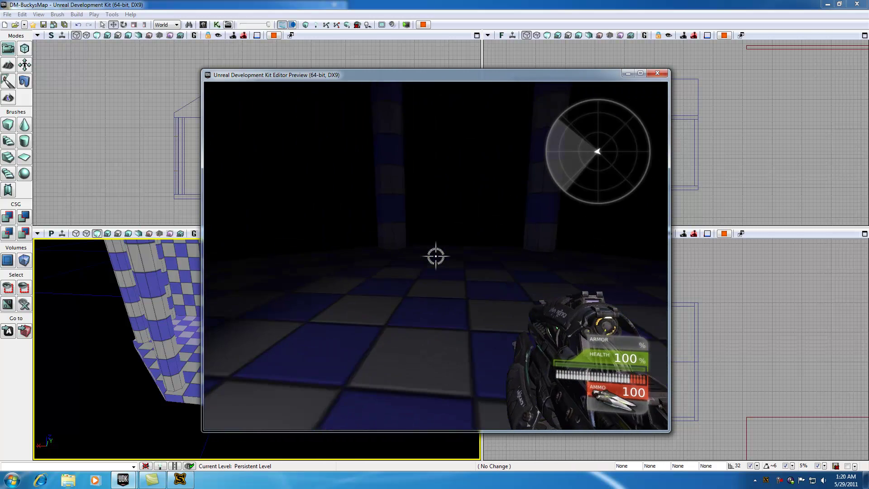
key(w)
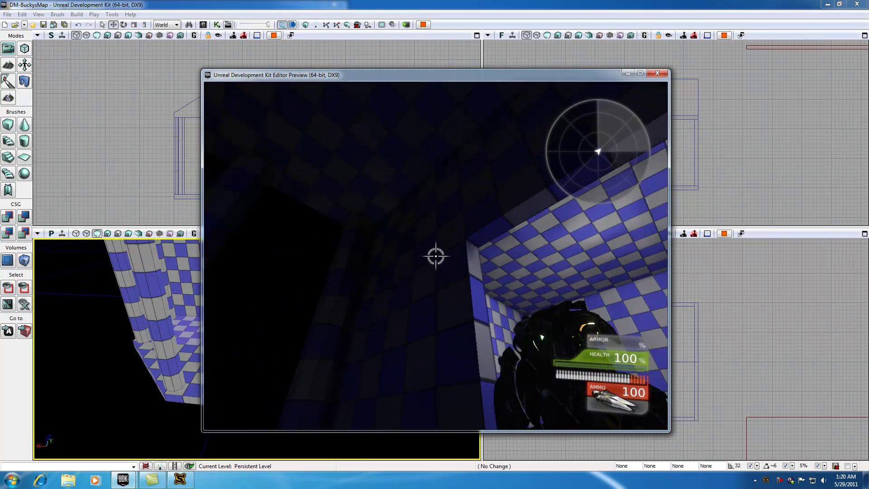
key(w)
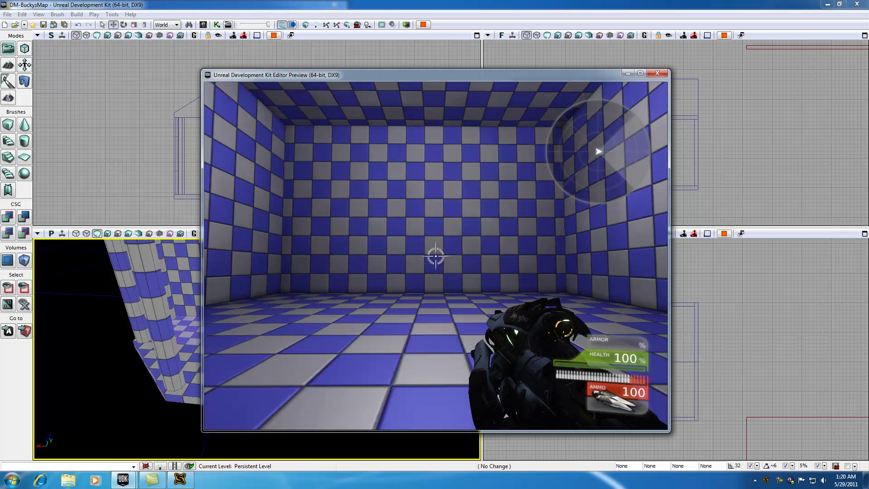
key(w)
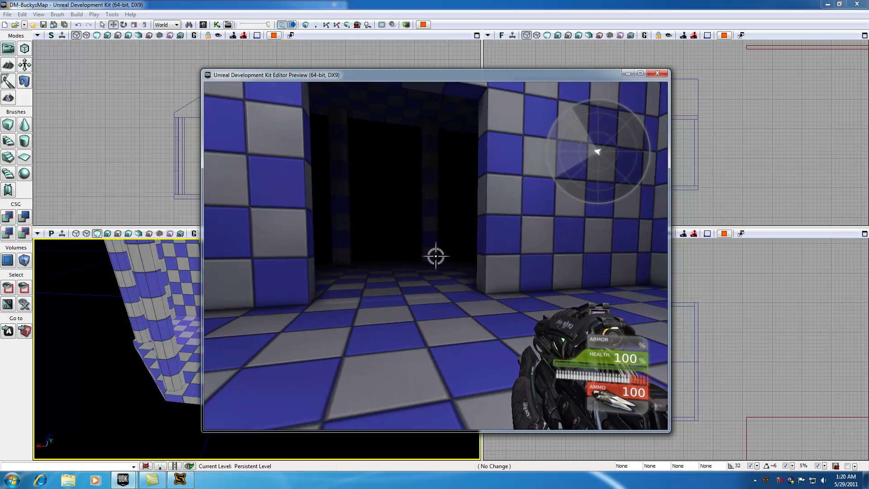
key(Escape)
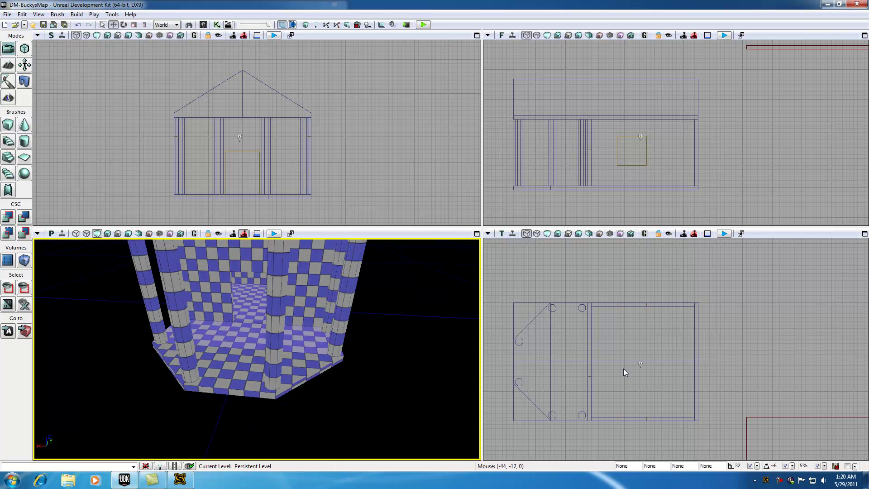
- Duplicate the room's point light and place the copy over the porch between the pillars, at the same height
click(641, 363)
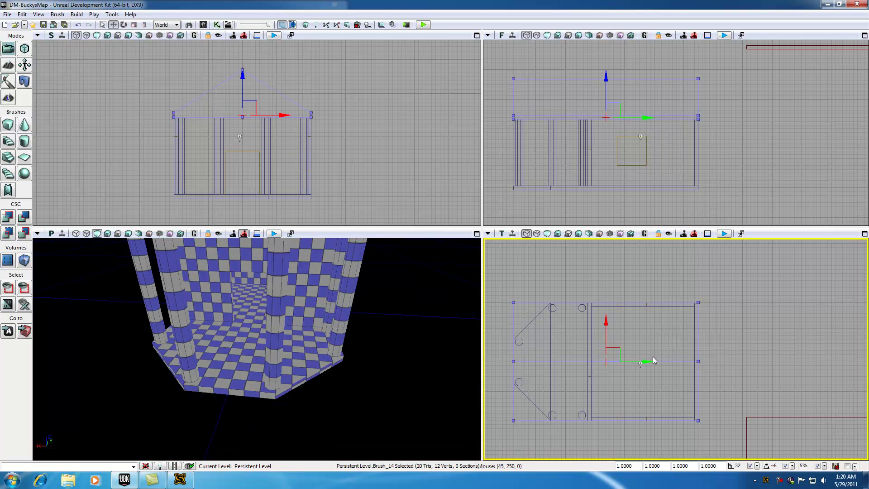
click(640, 364)
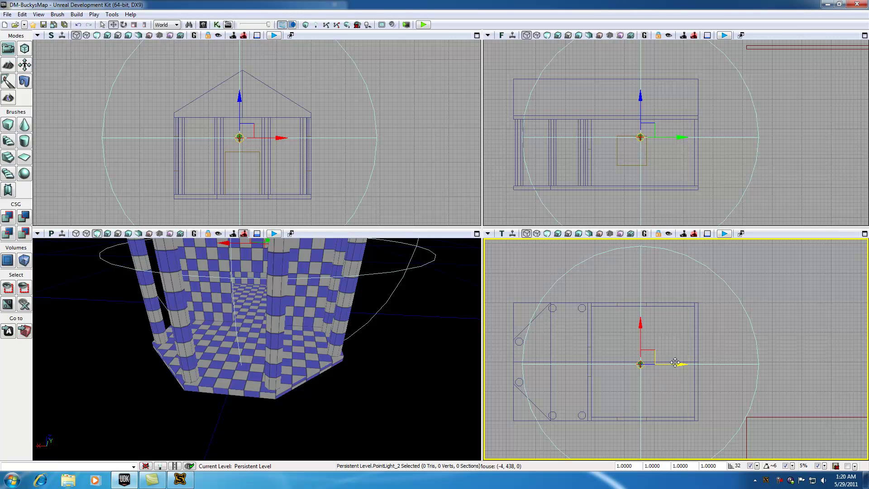
drag(682, 365, 578, 365)
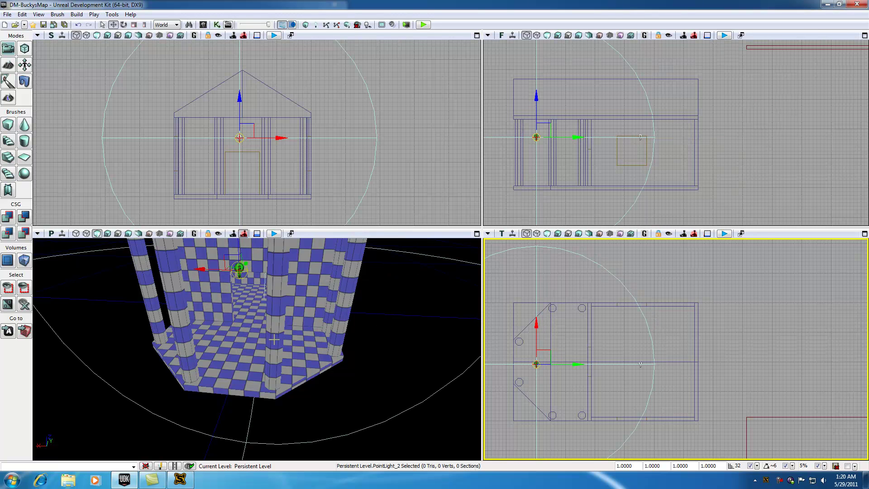
click(246, 337)
scroll(251, 323, up, 2)
scroll(251, 323, down, 6)
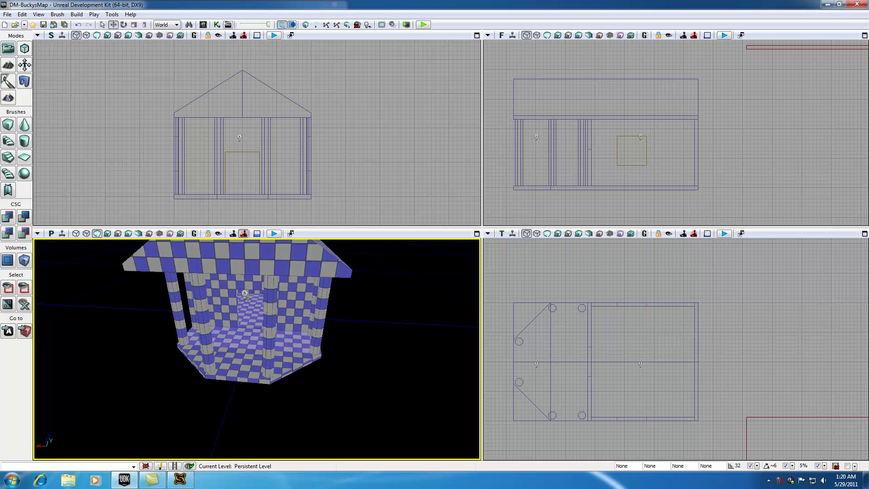
right_drag(298, 299, 297, 262)
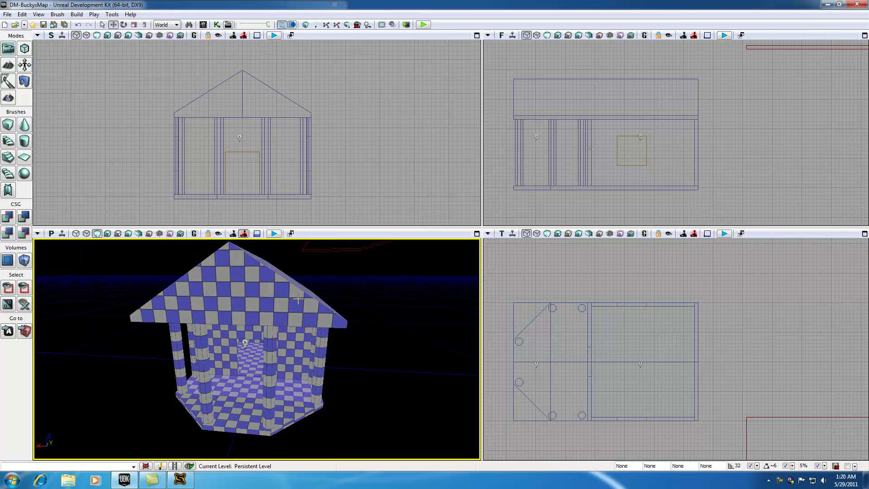
- Build all again with the porch light added, dismiss the map check and start playing from the porch floor
click(346, 25)
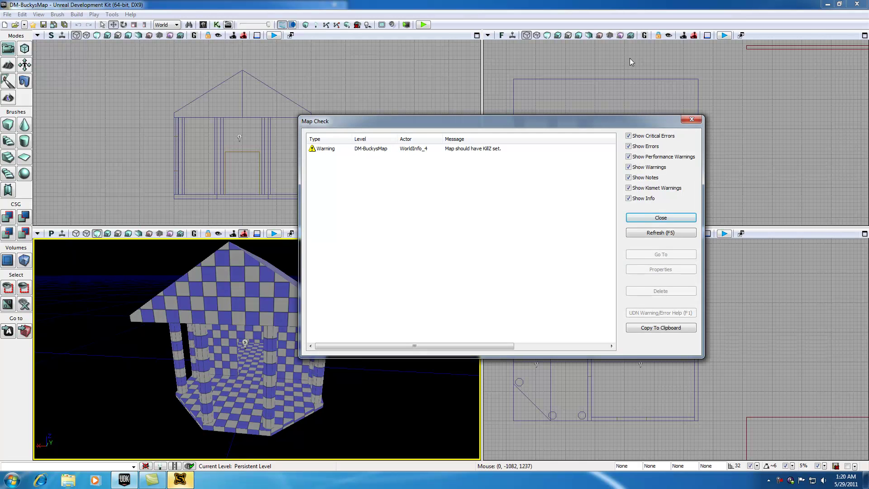
click(661, 219)
right_click(248, 388)
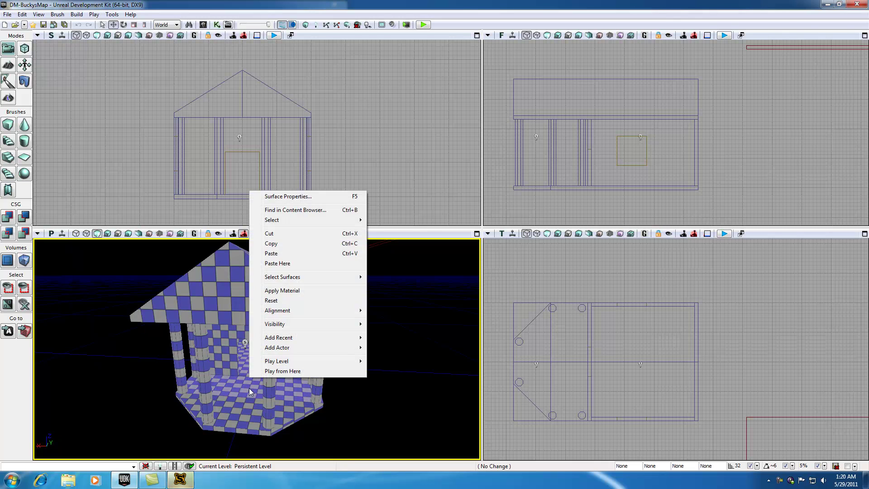
click(283, 371)
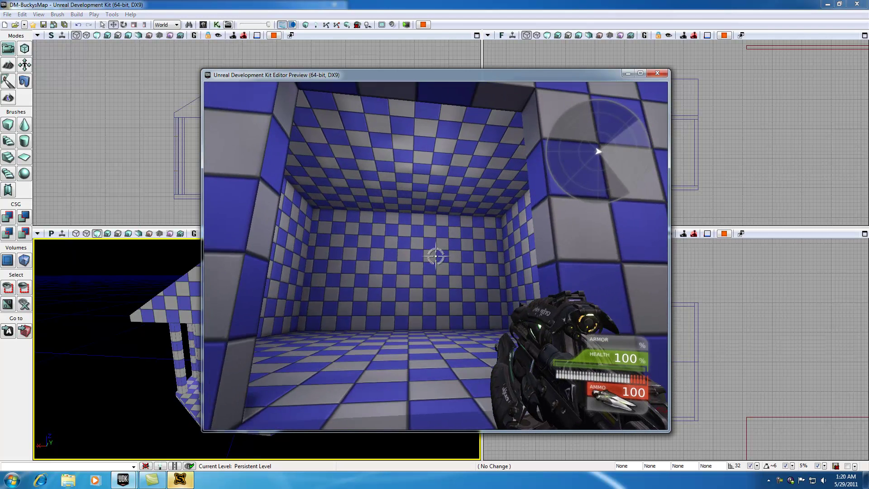
- Walk through the room and out between the porch pillars to inspect the lighting with both point lights, and quit the playtest
key(w)
key(w)
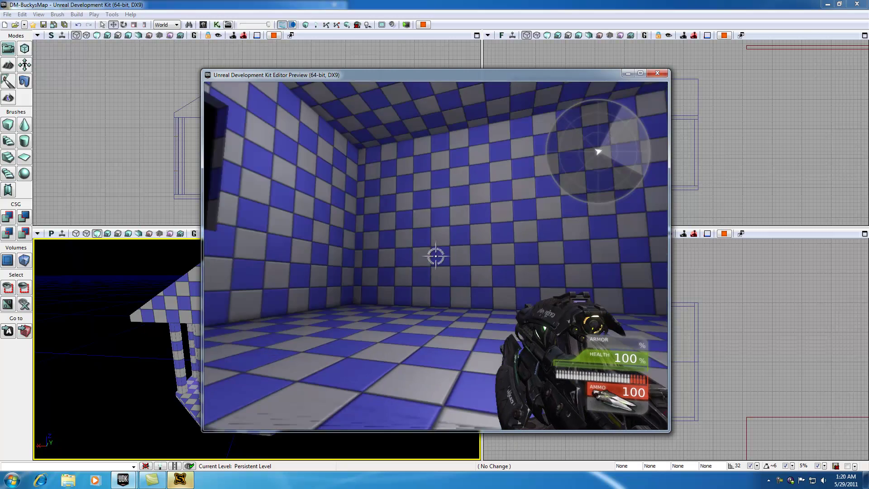
key(w)
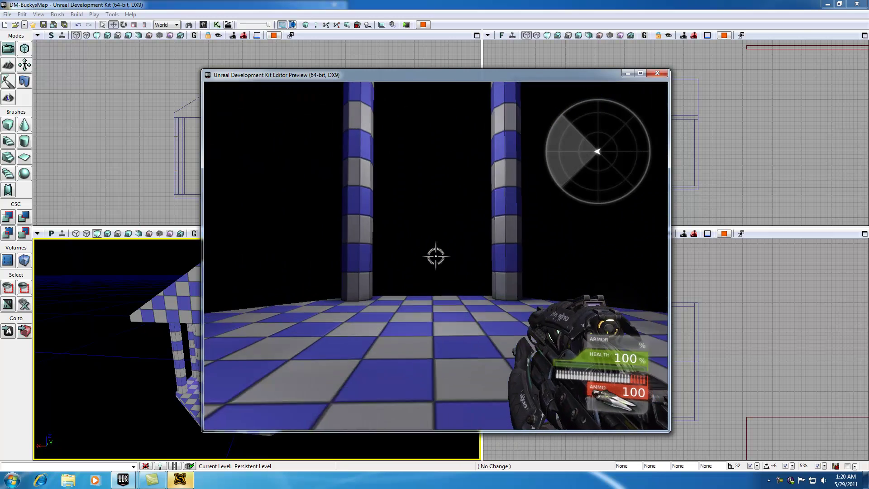
key(w)
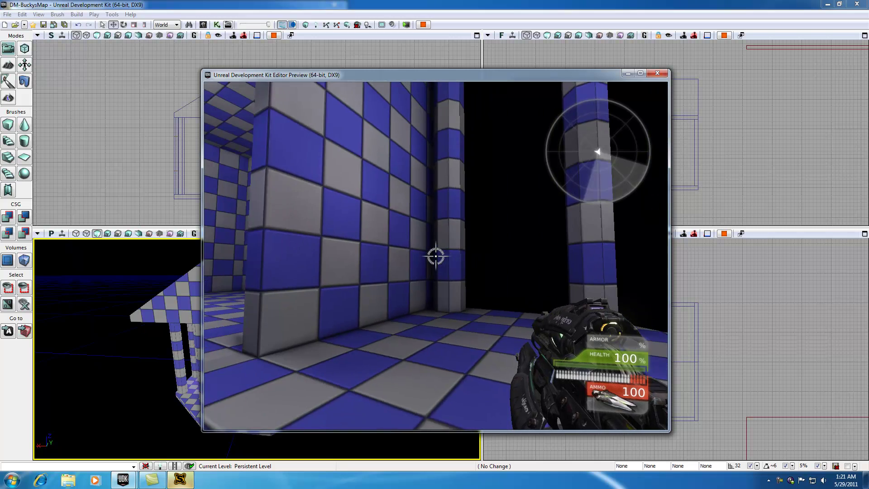
key(w)
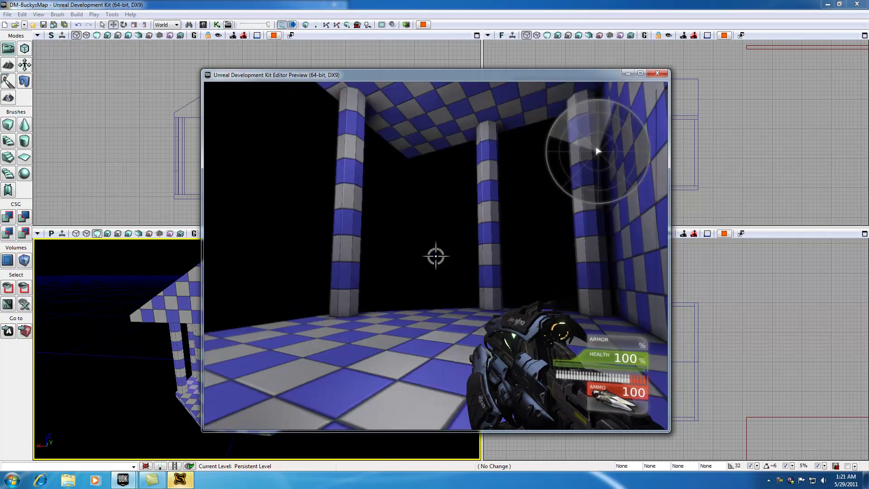
key(w)
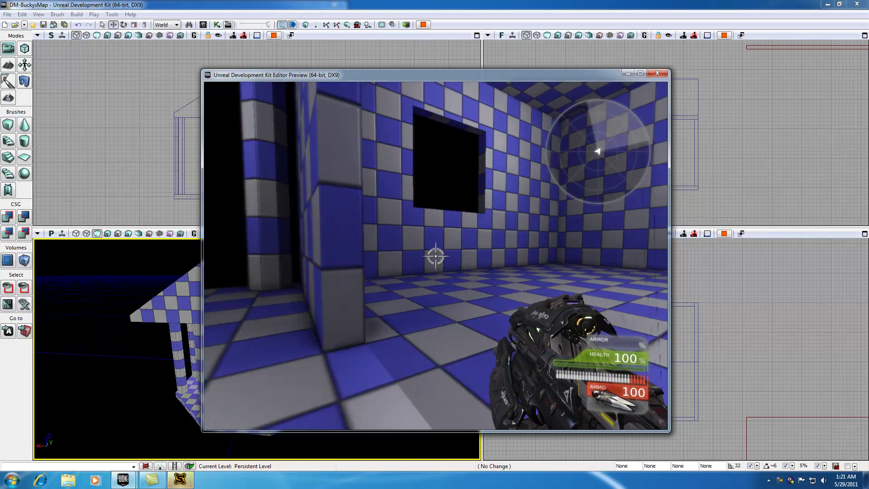
key(w)
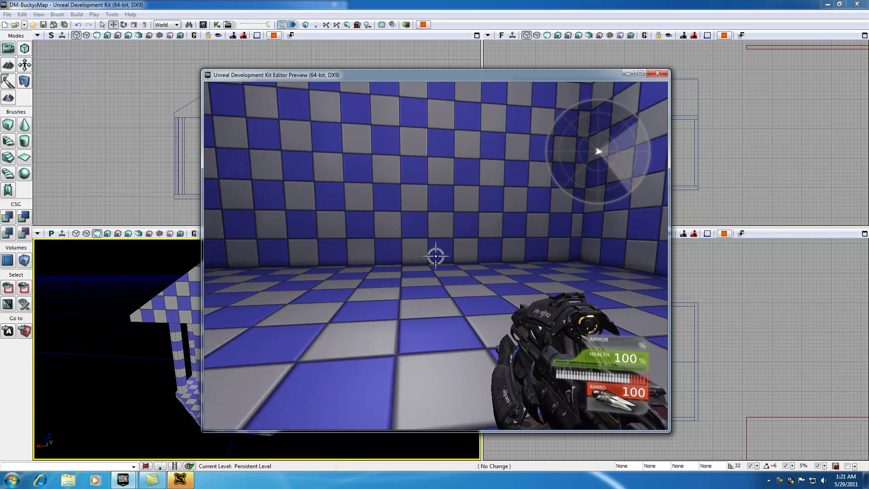
key(w)
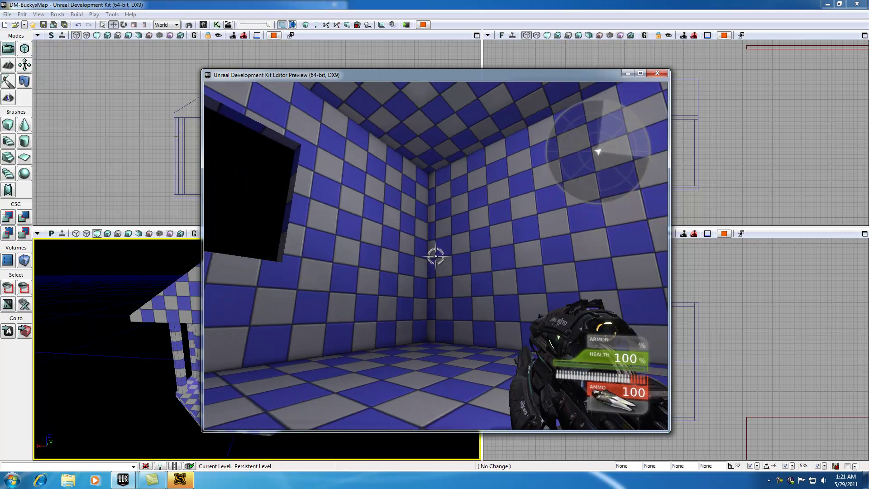
key(Left)
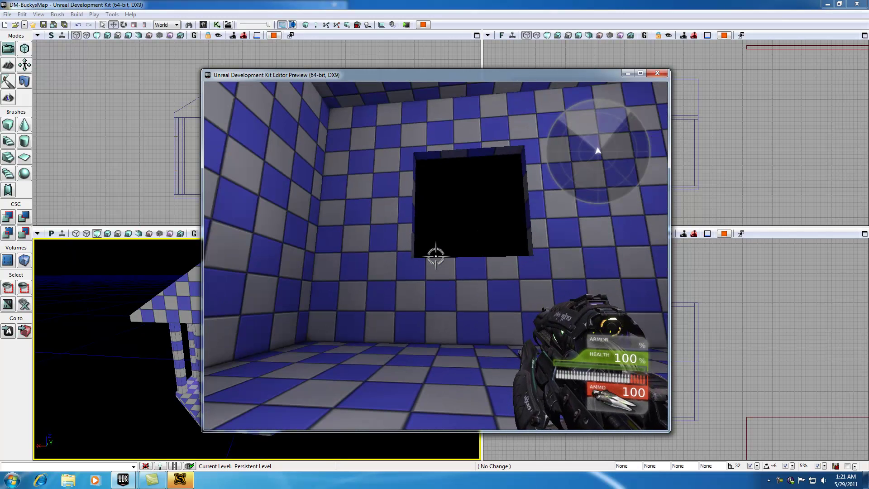
key(Left)
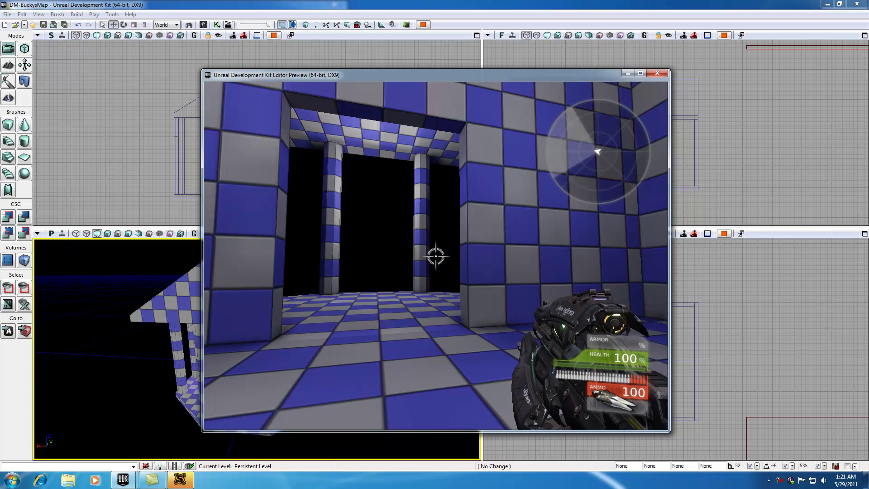
key(Escape)
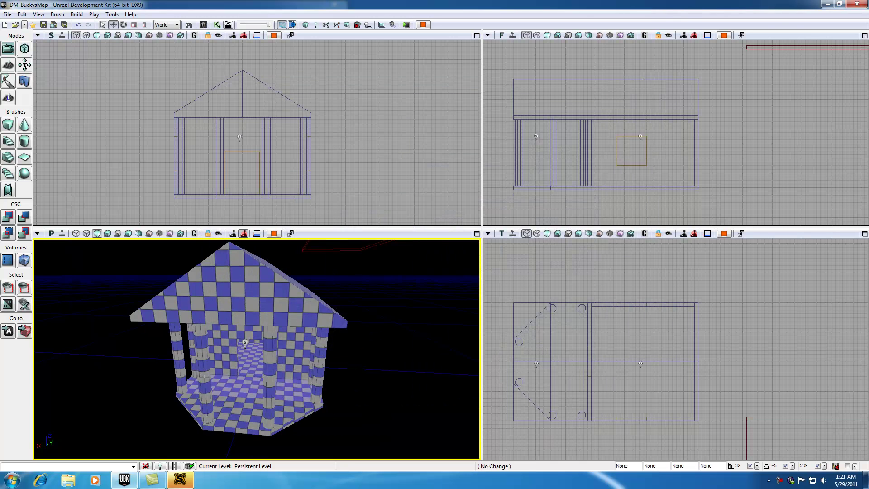
- Save the DM-BuckysMap package with the finished building and its lights
click(8, 14)
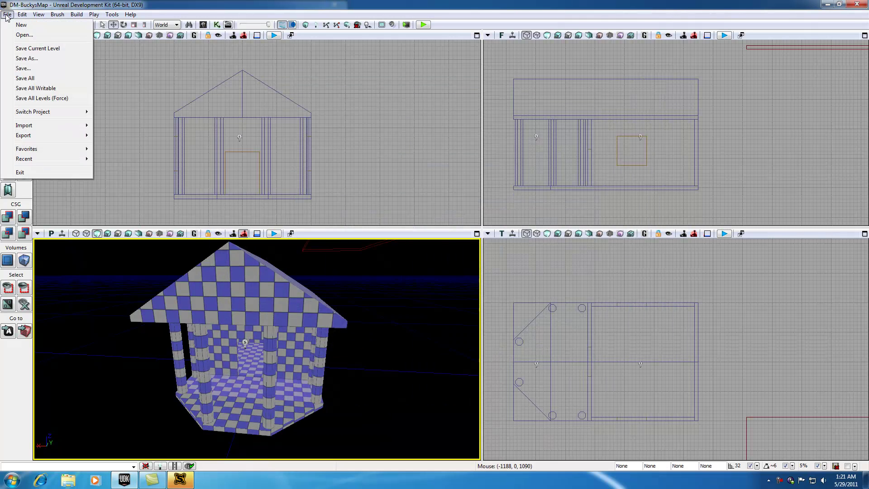
click(24, 68)
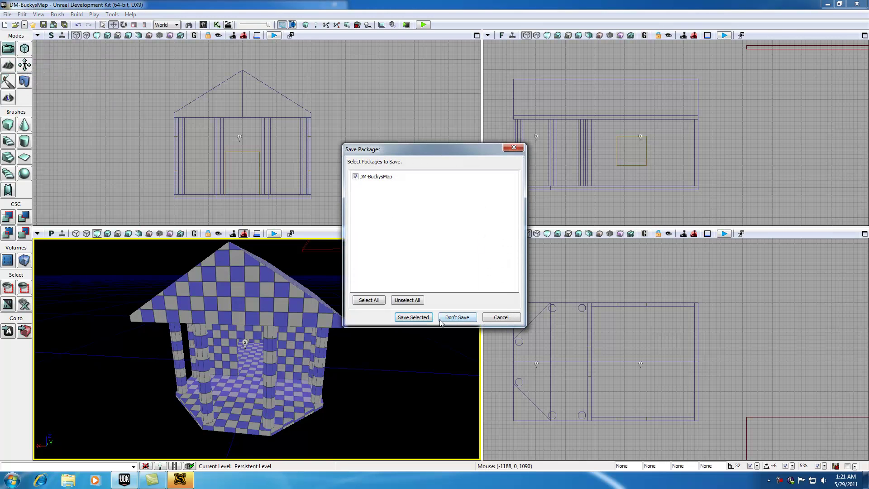
click(414, 317)
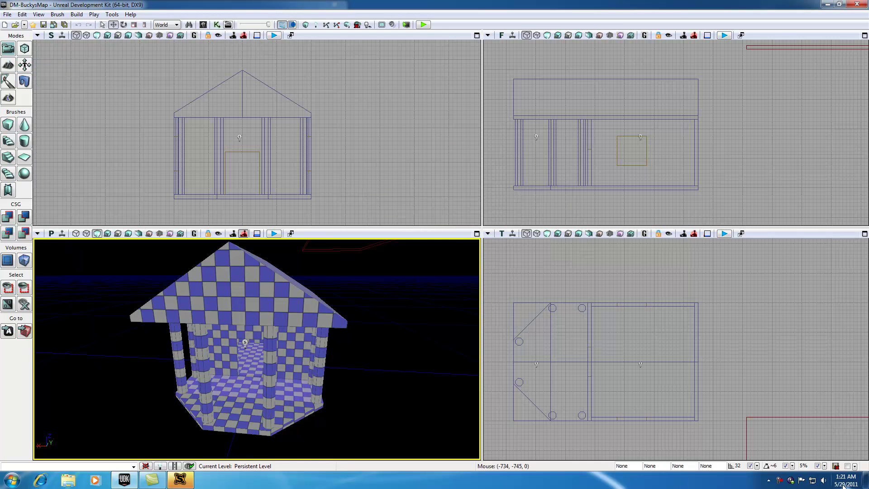